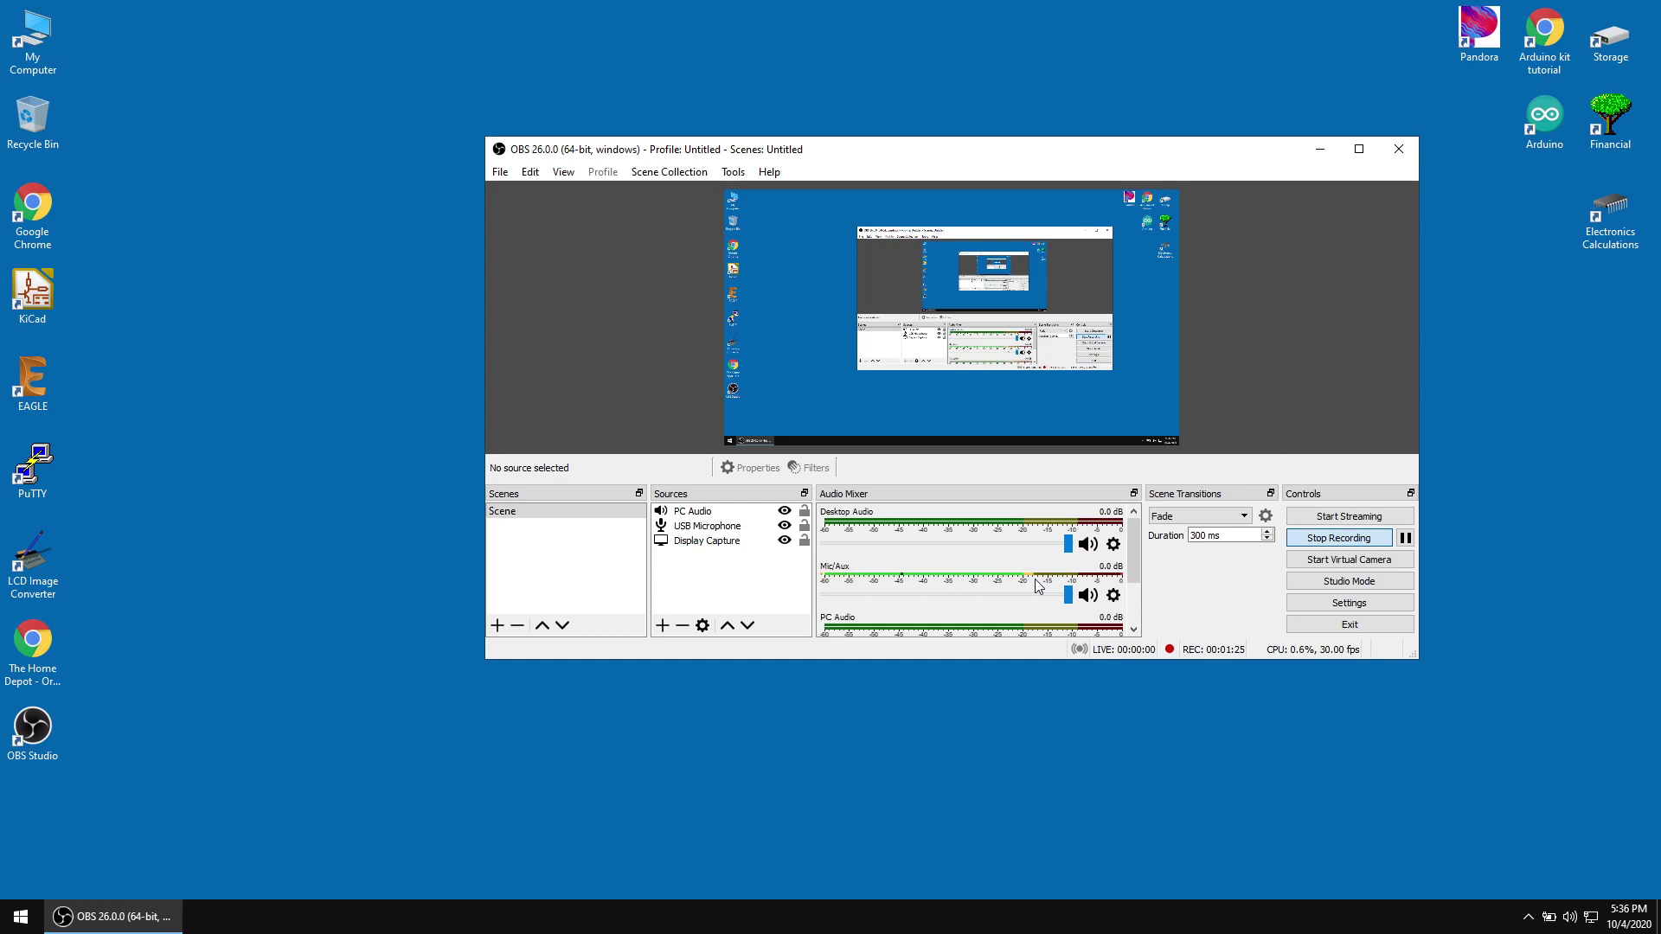
Step: Hide Mic/Aux from the mixer, then drop Desktop Audio to -inf and hide it too
left_click(1114, 596)
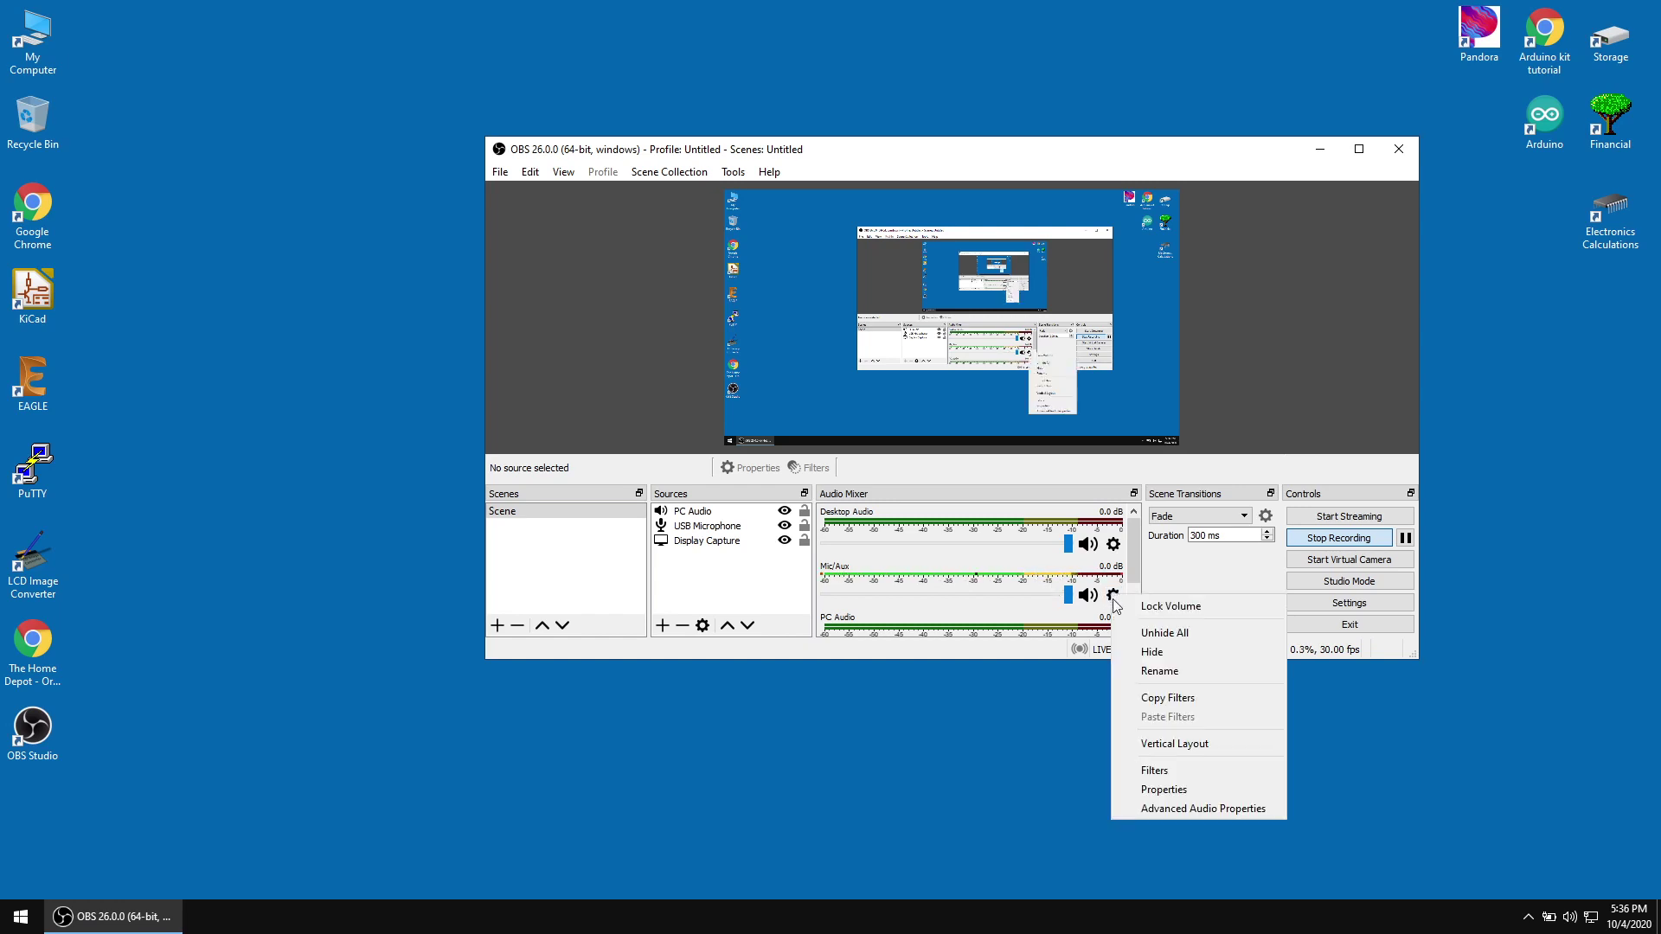
left_click(1151, 653)
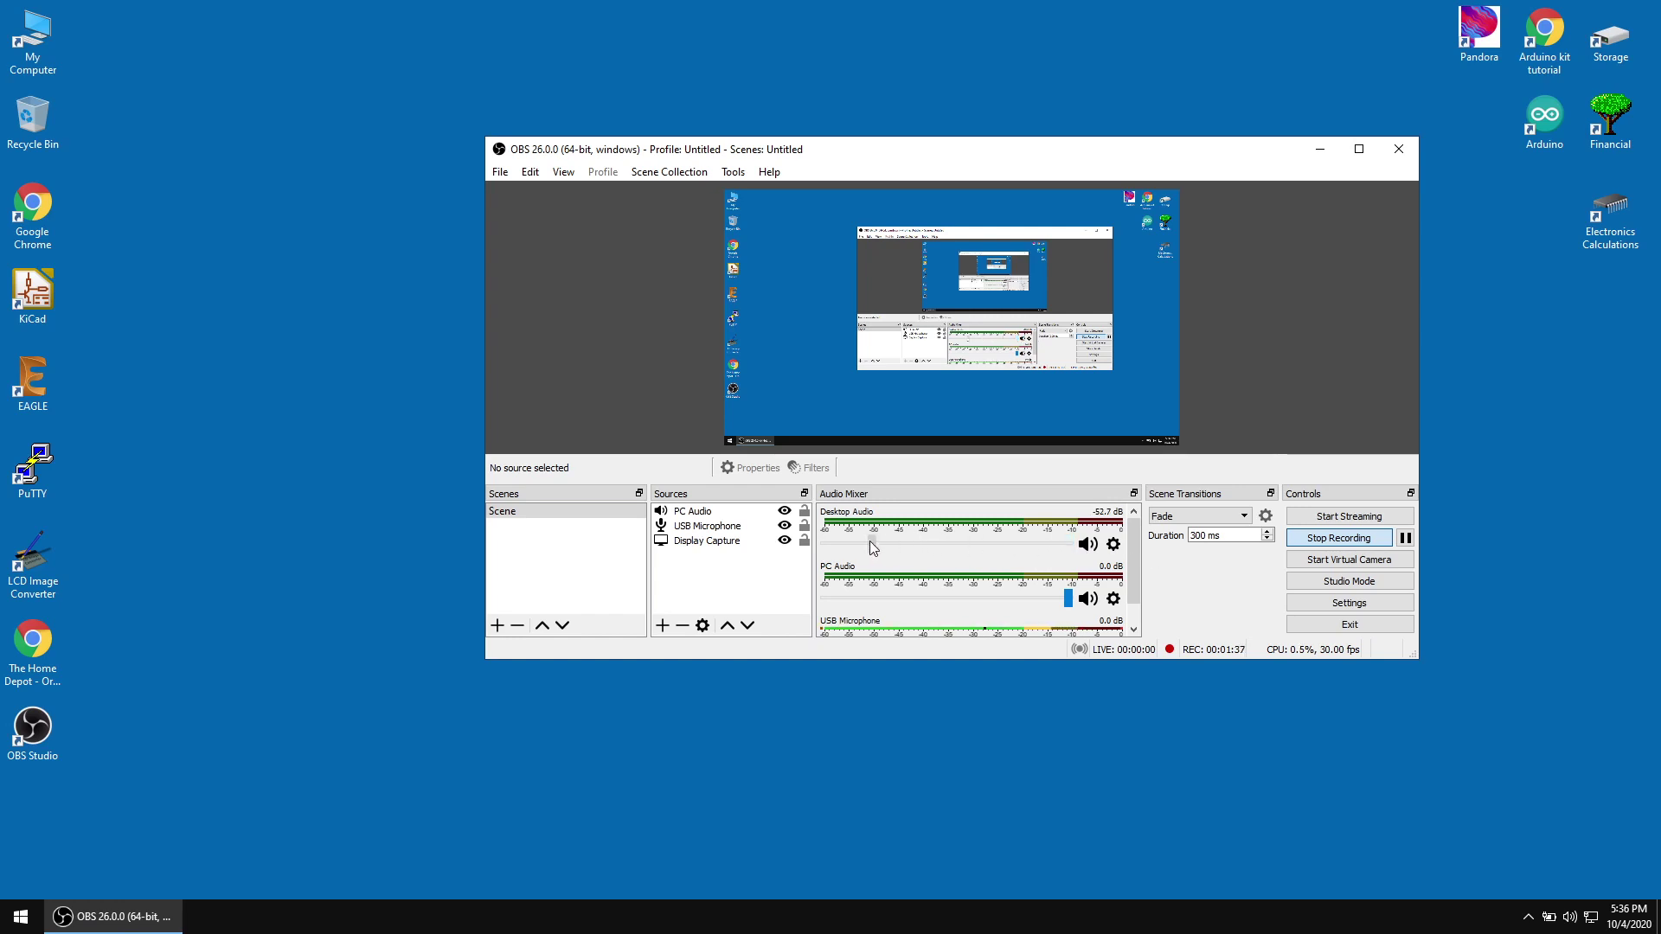
left_click(825, 543)
left_click(1114, 544)
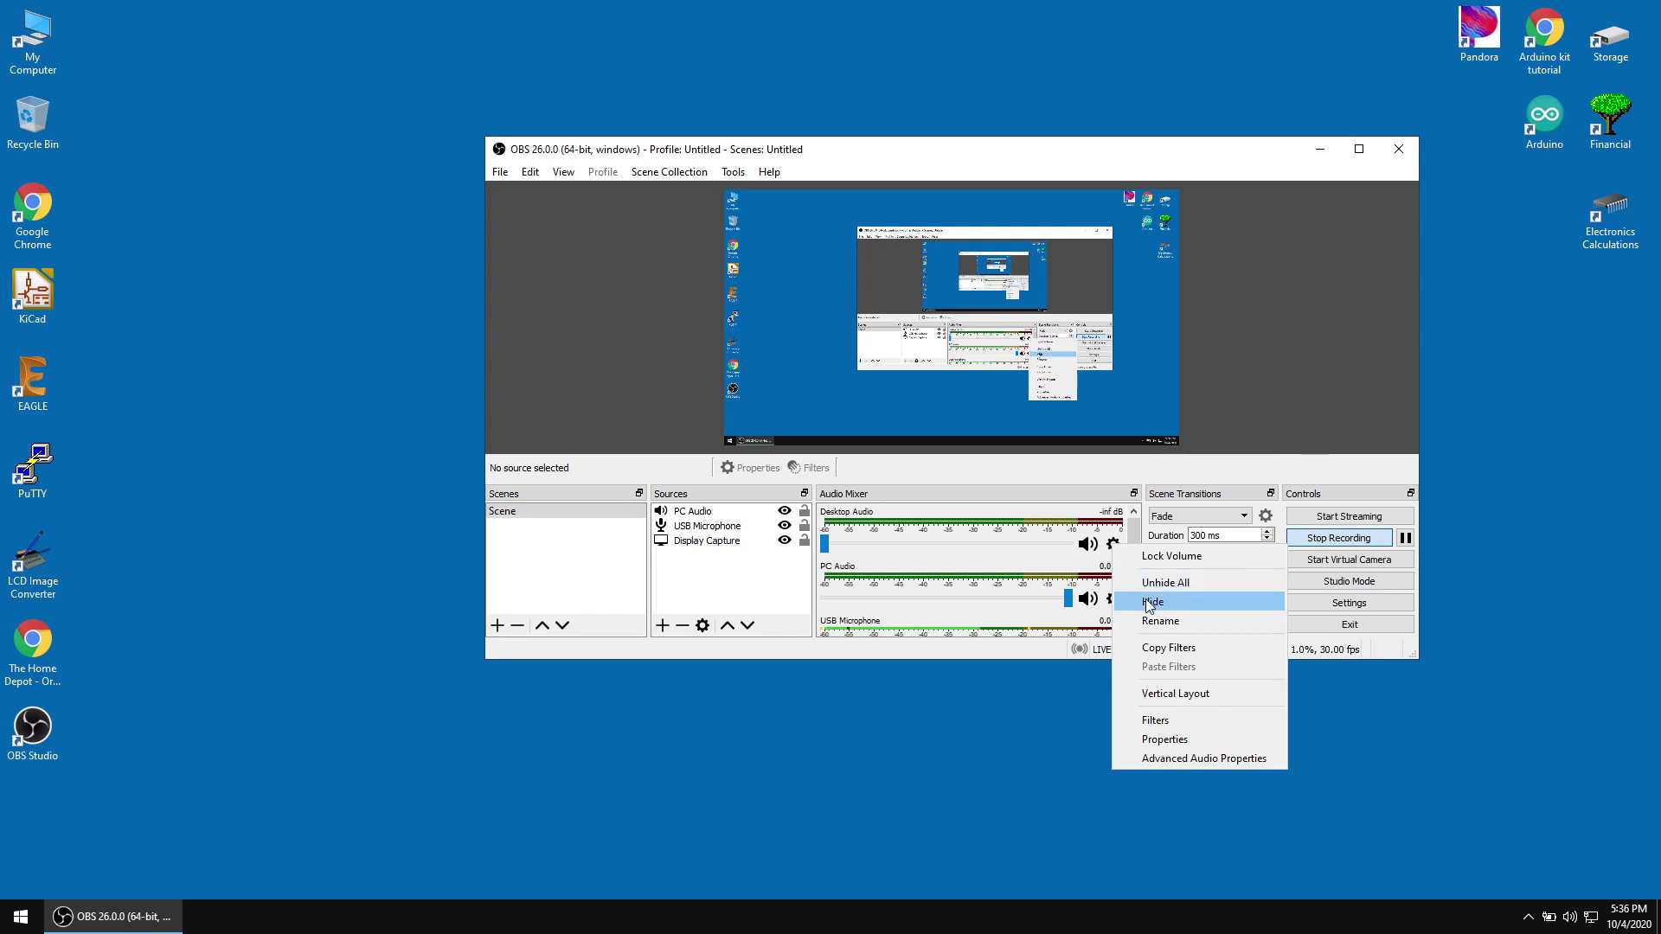
left_click(1147, 602)
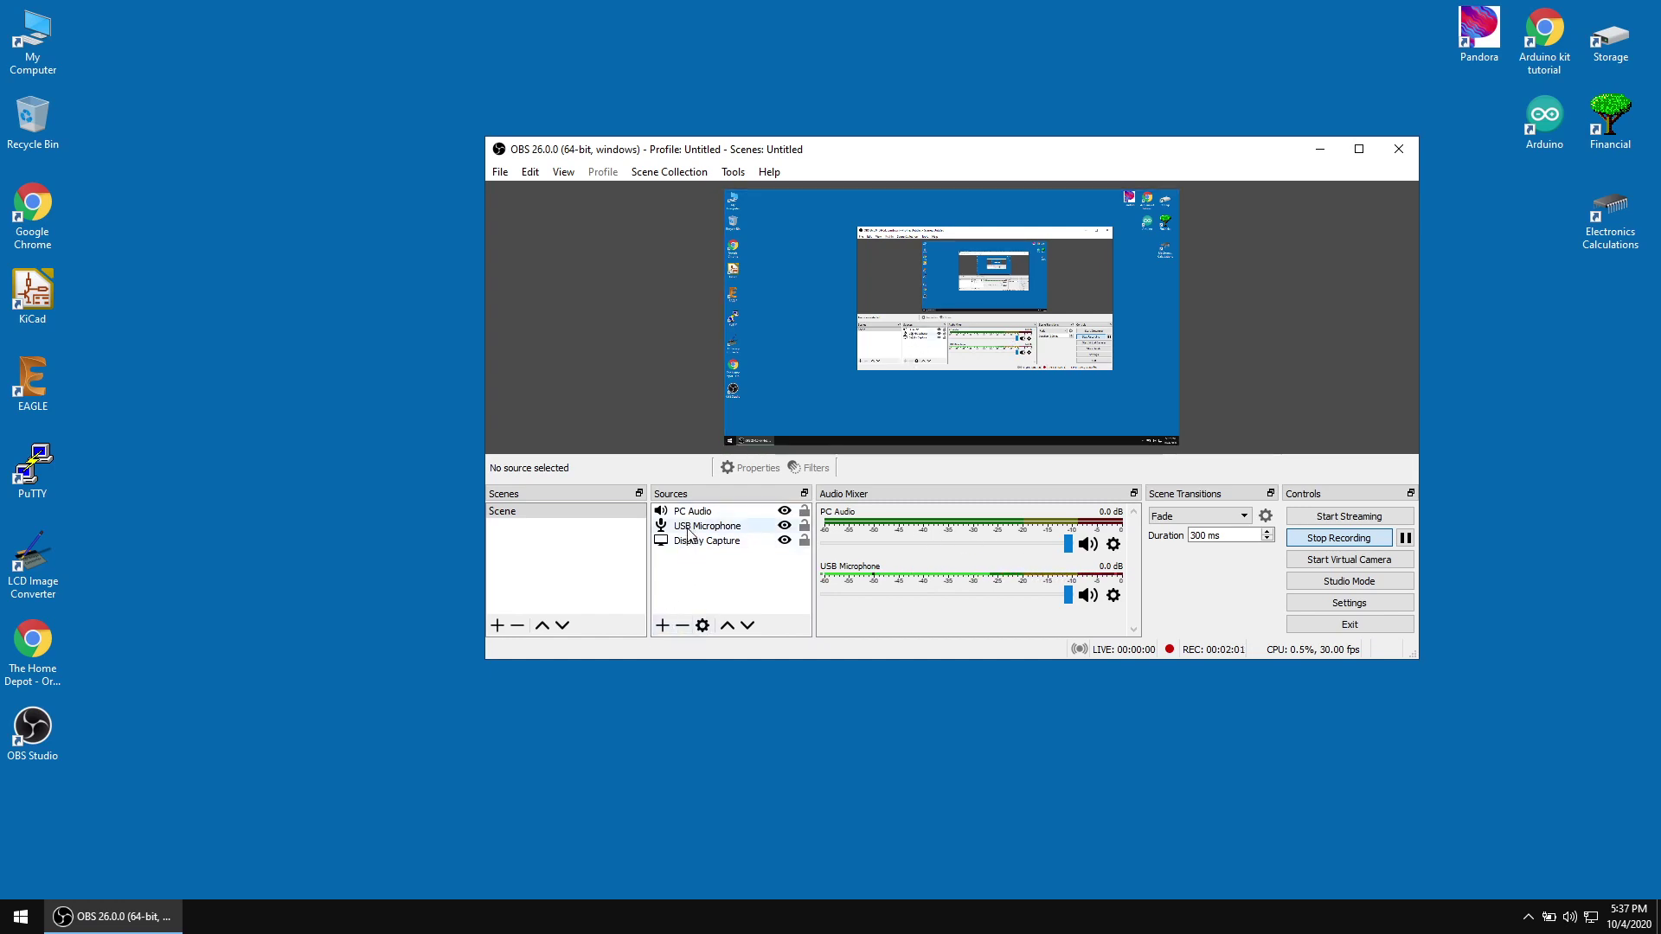
Step: Create an Audio Output Capture source and review its output devices, keeping Default selected
left_click(663, 625)
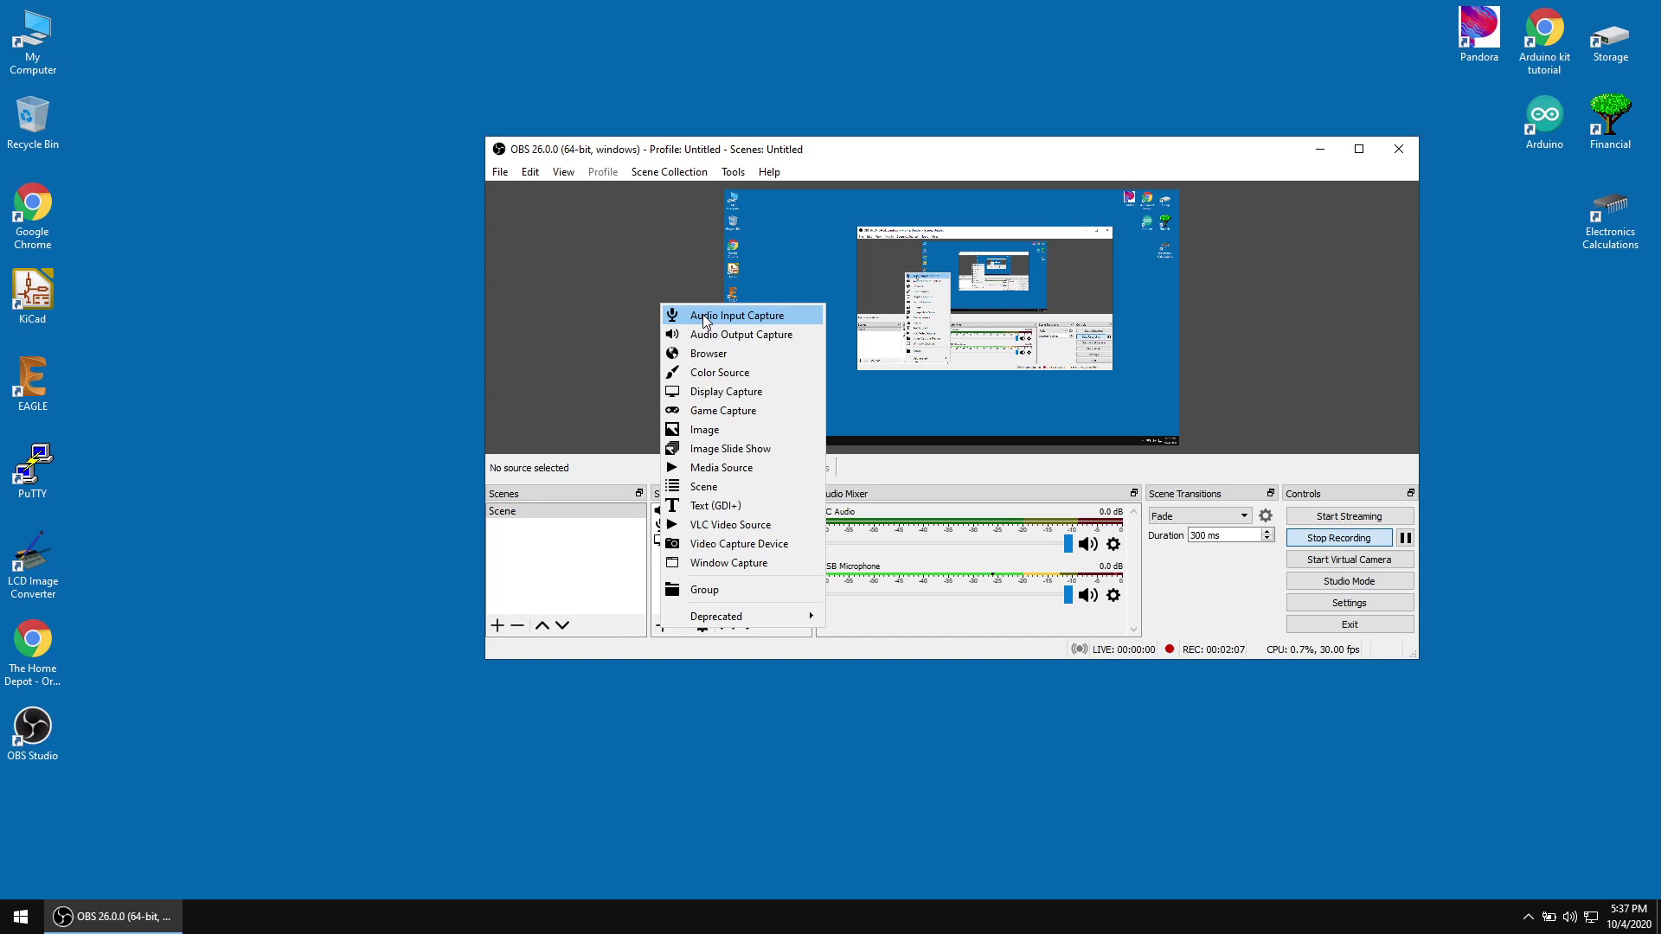
left_click(595, 564)
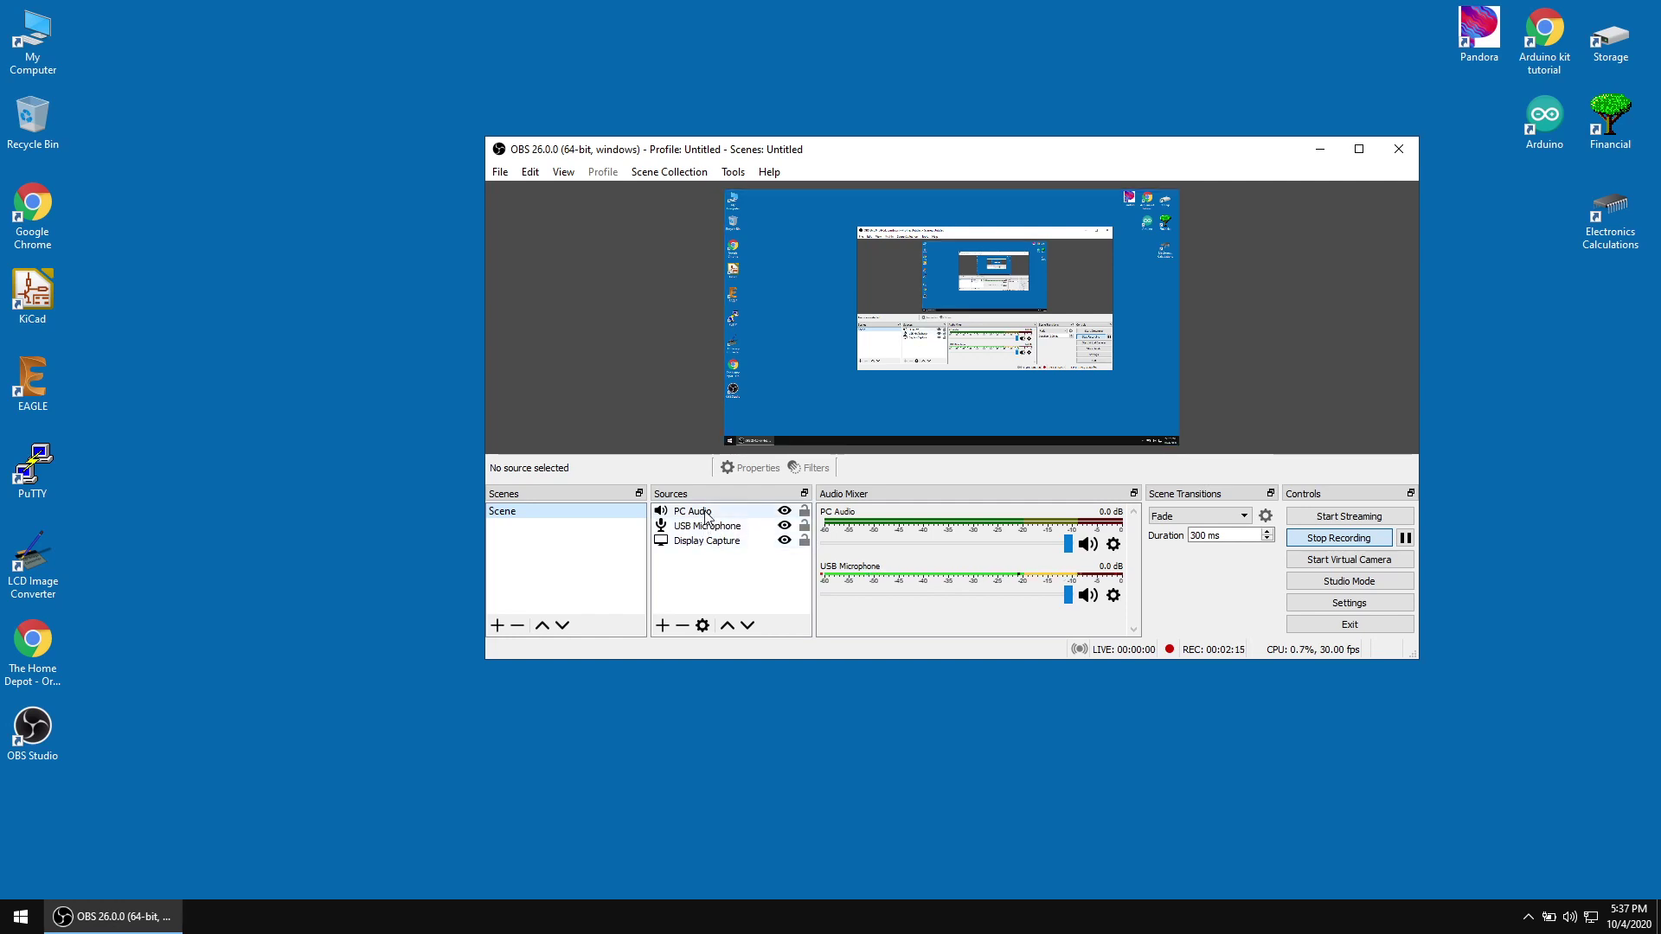
left_click(663, 626)
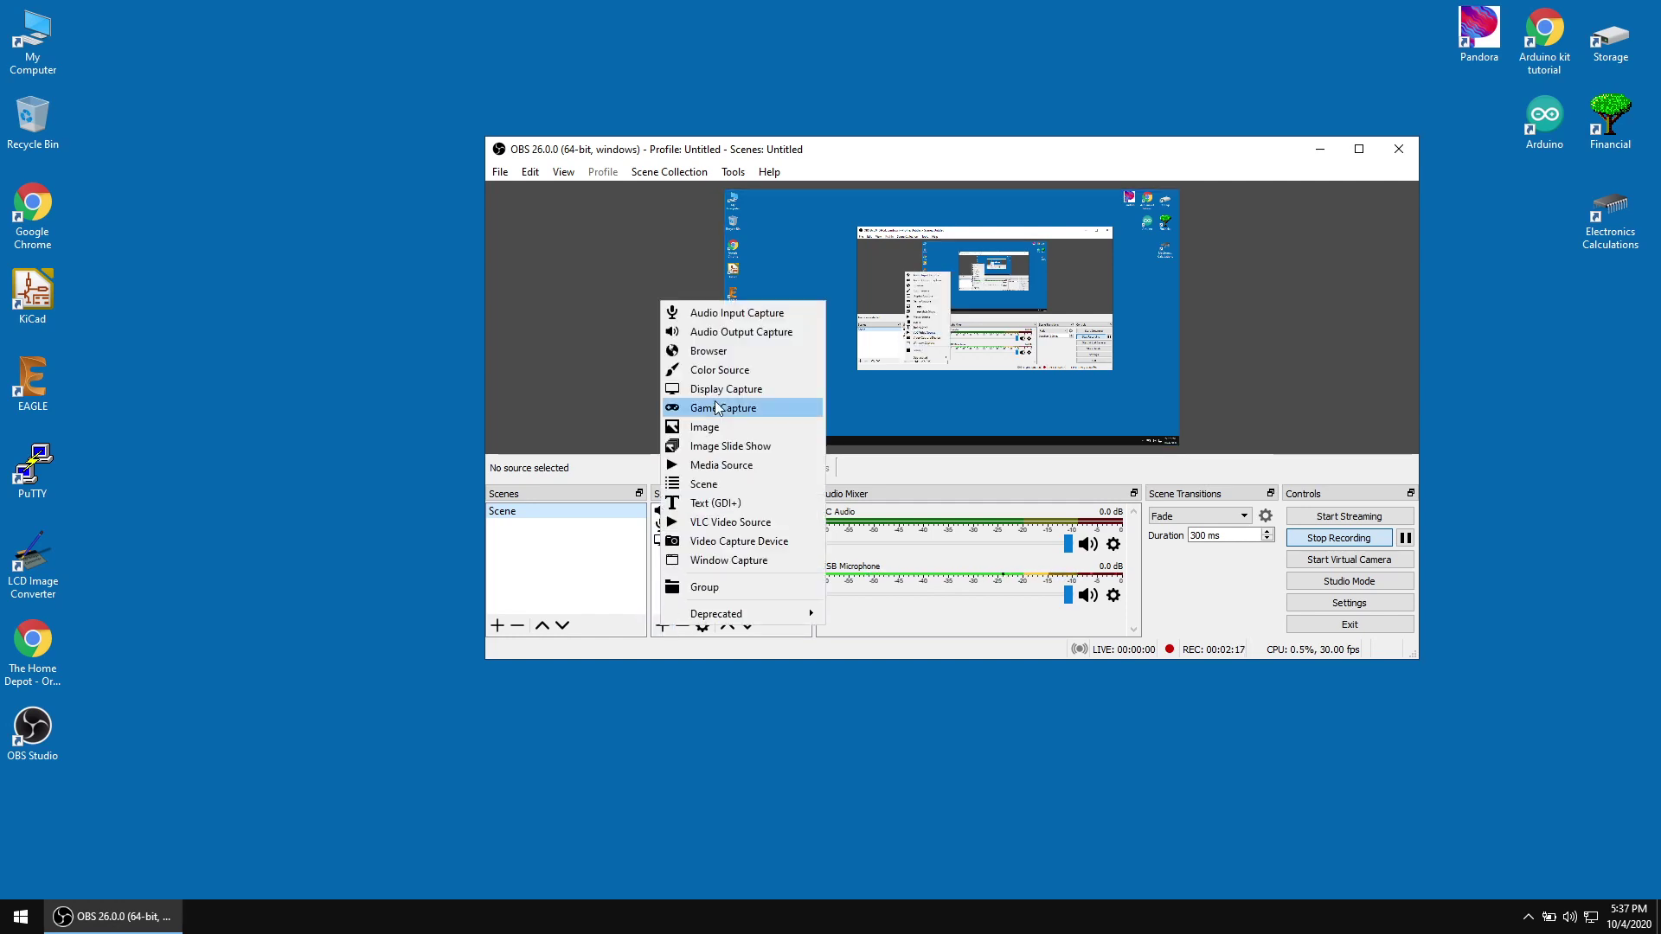
left_click(731, 334)
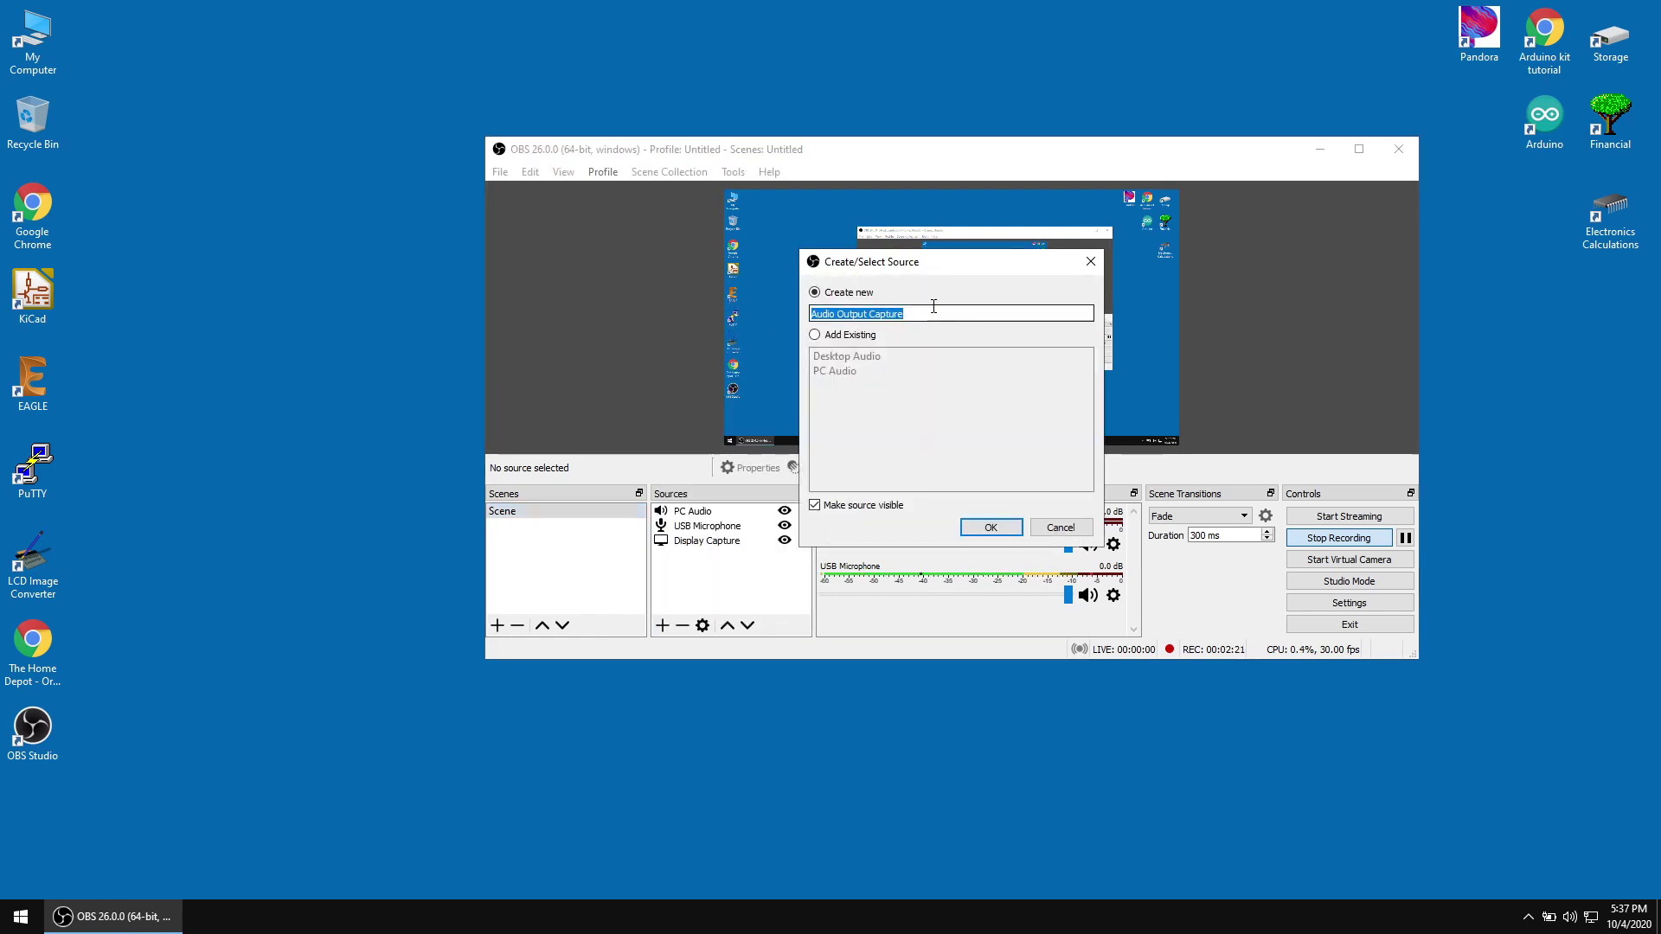
left_click(991, 530)
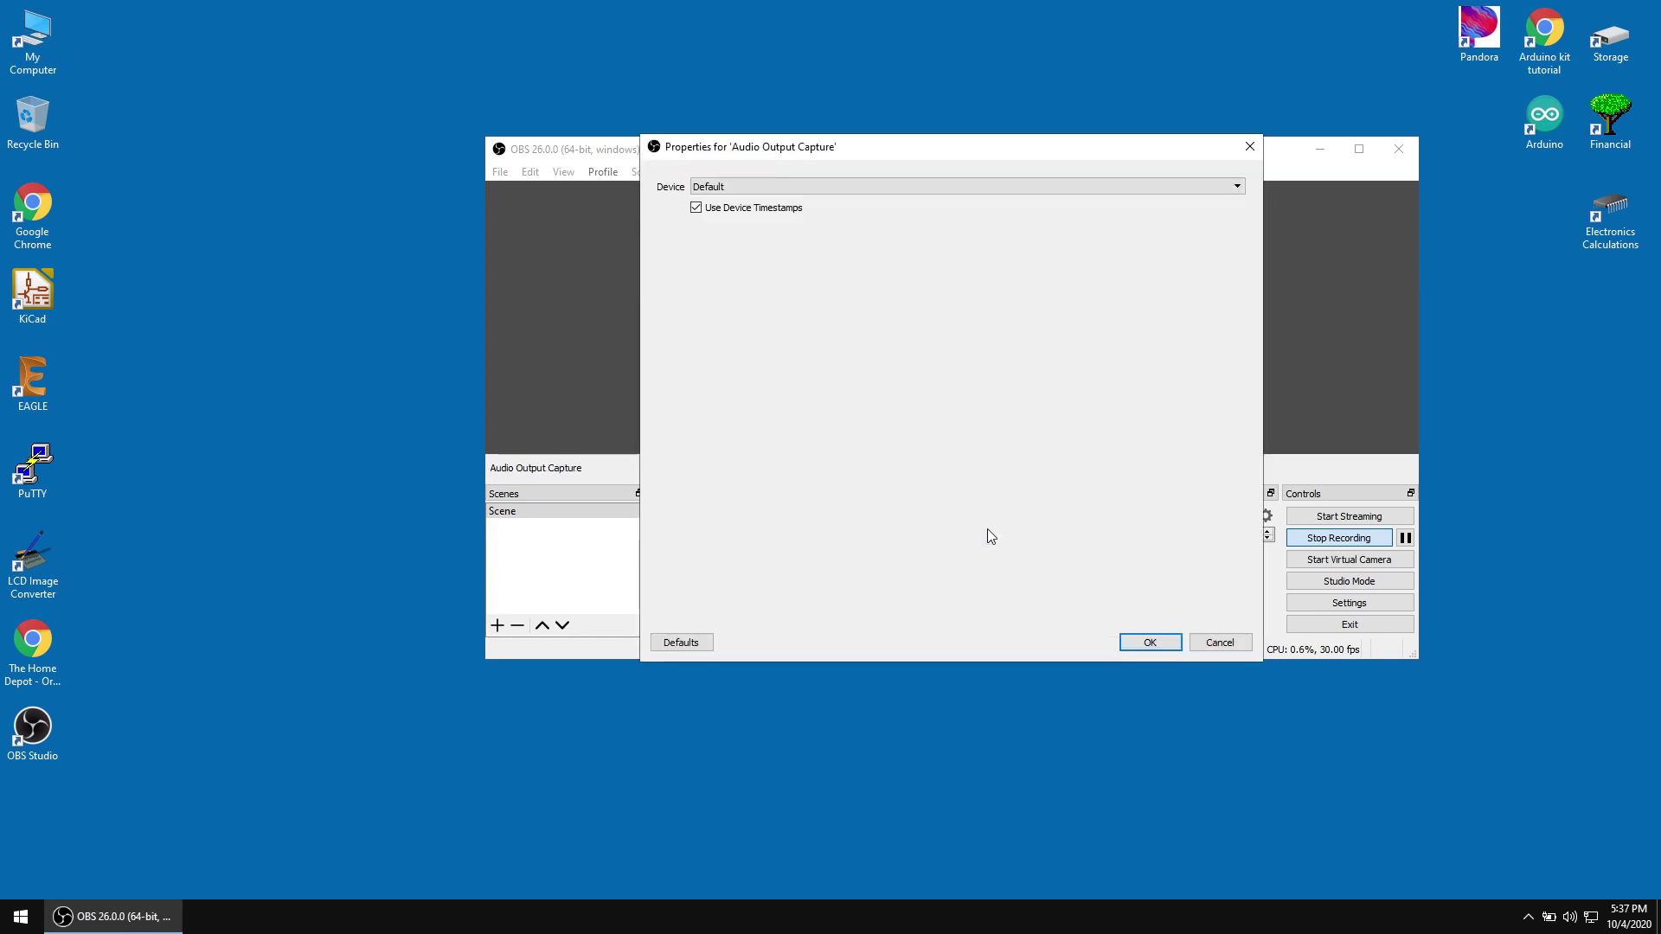
left_click(1164, 187)
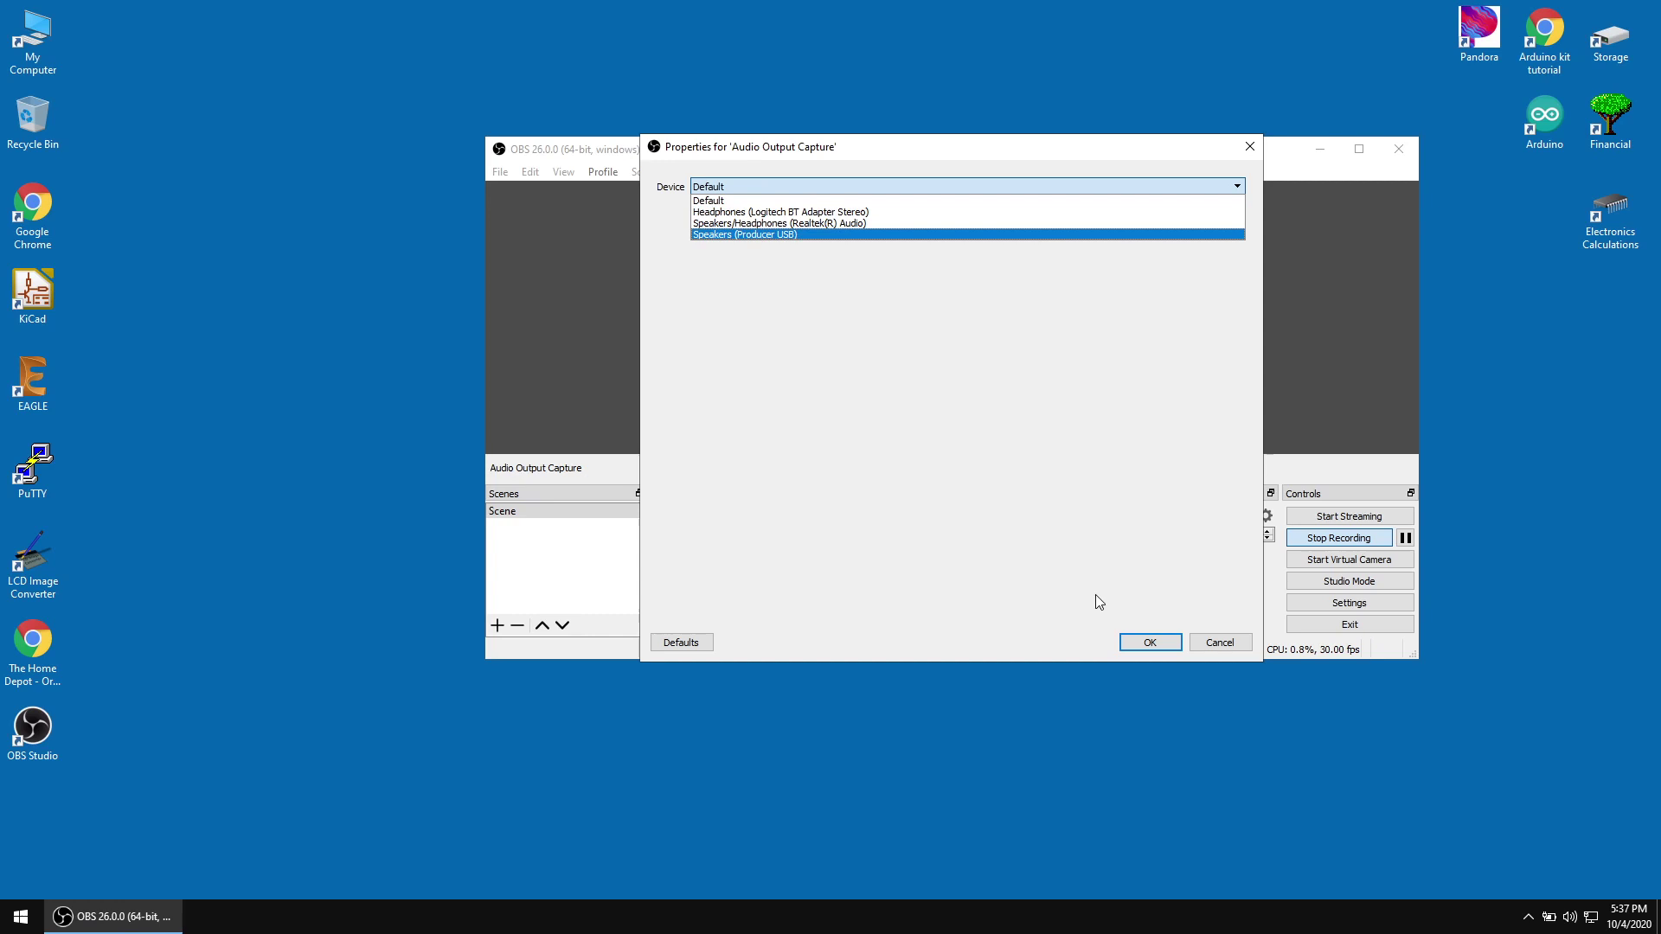
Step: Accept the Default device, then remove the Audio Output Capture source and confirm with Yes
left_click(1226, 651)
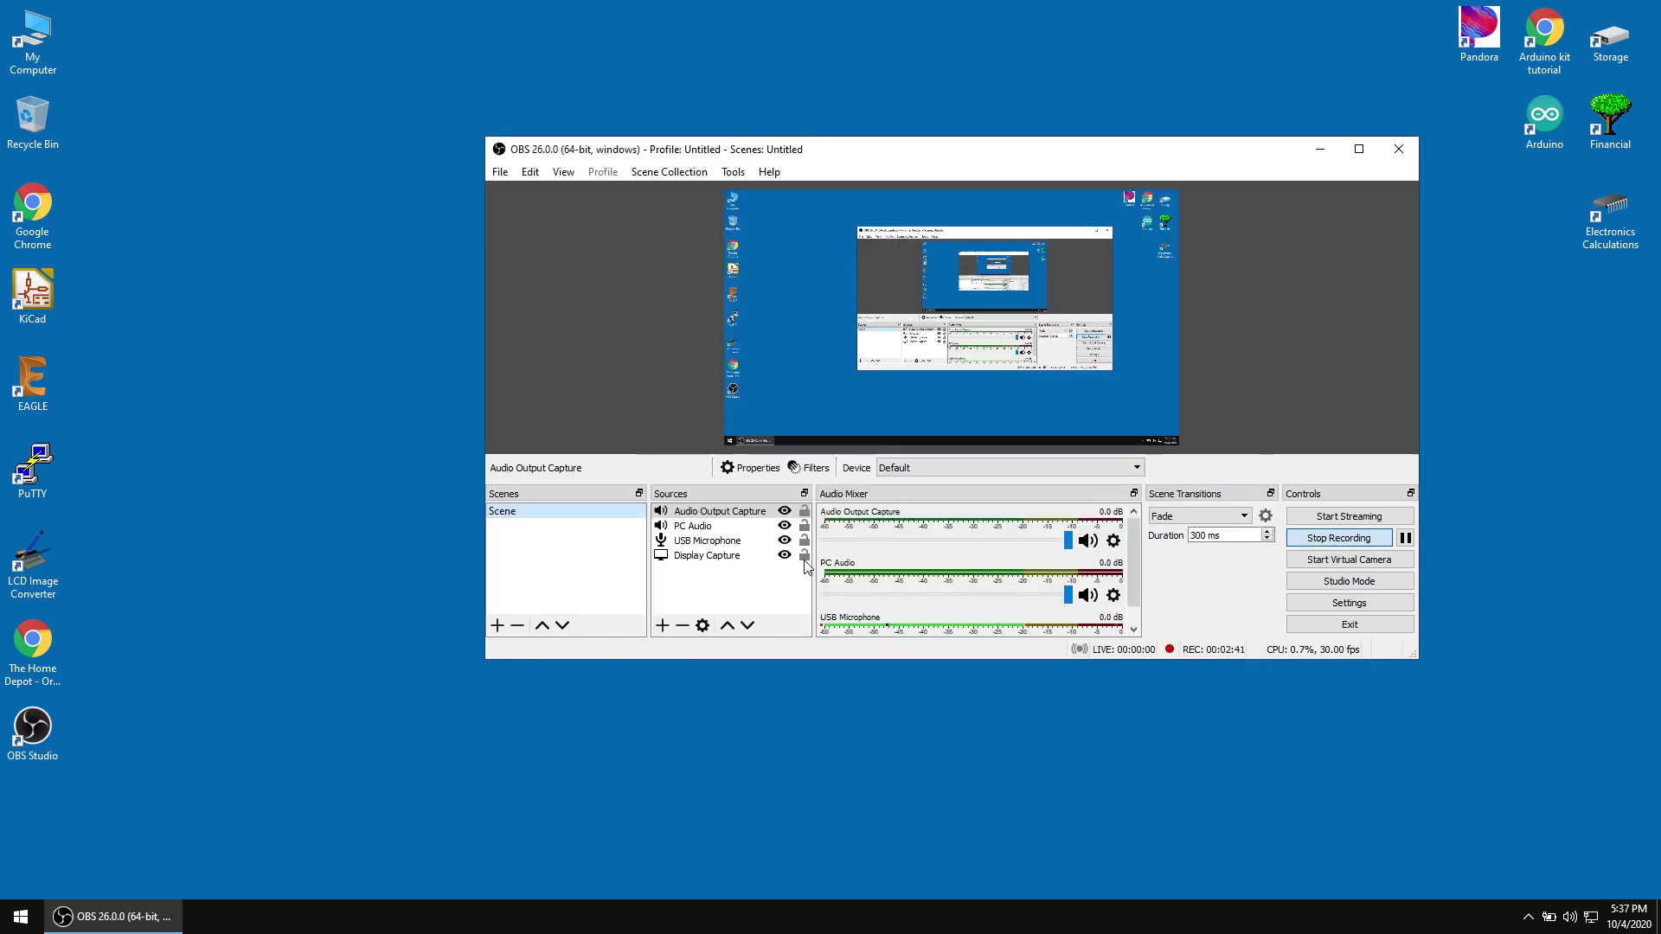
left_click(731, 512)
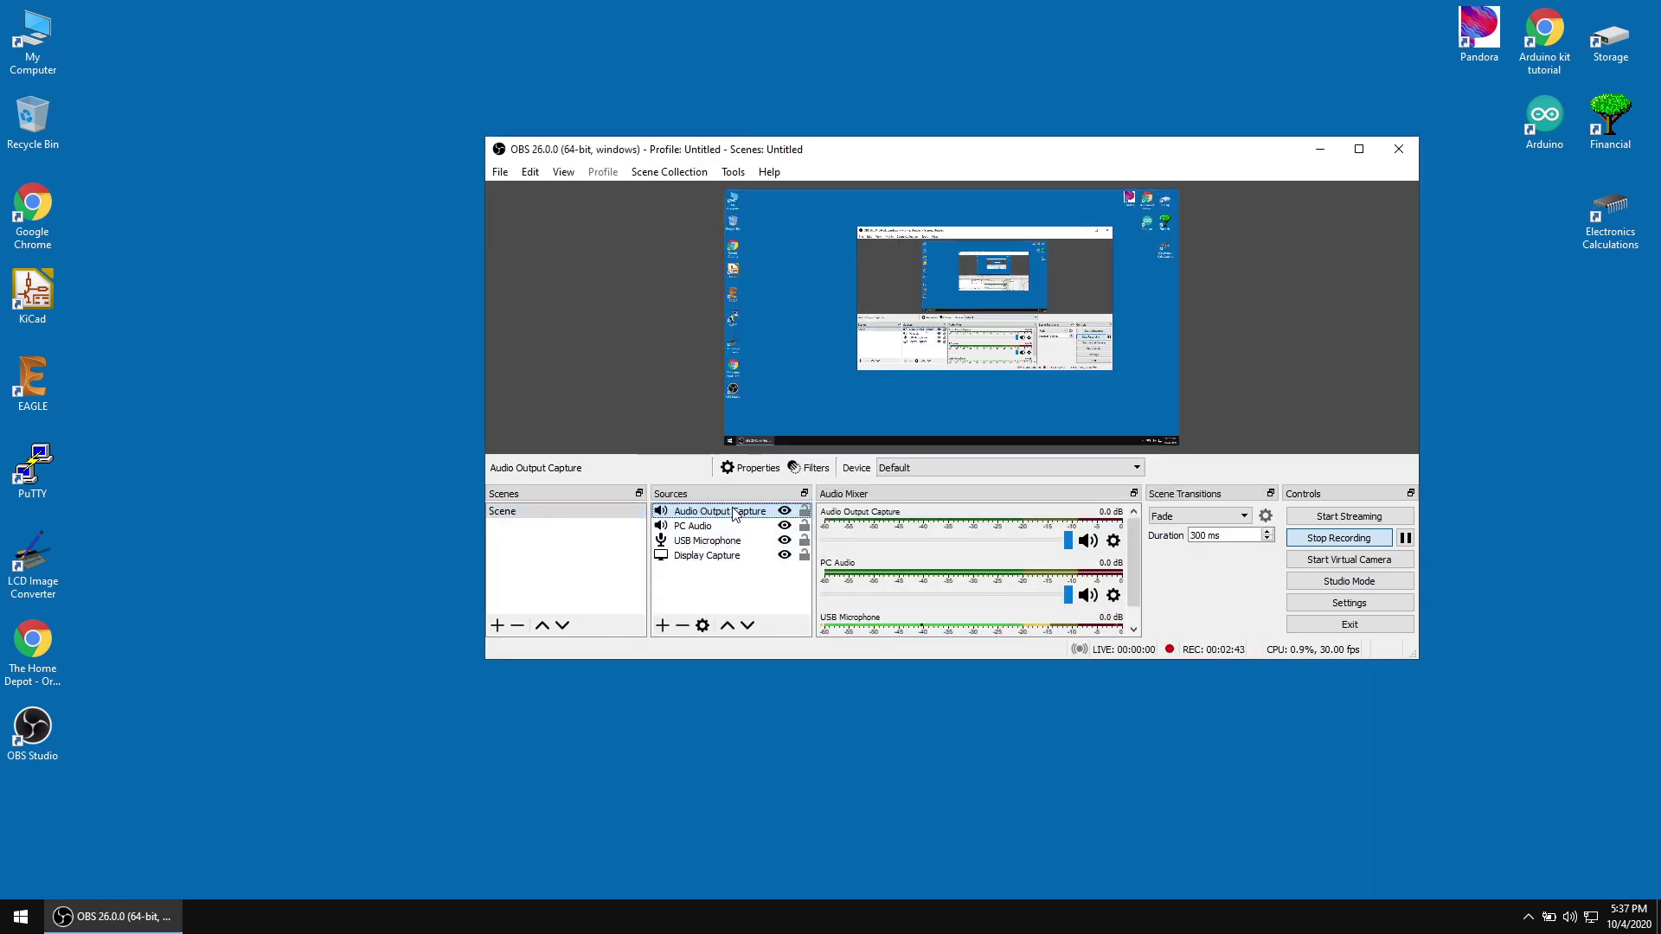
right_click(690, 511)
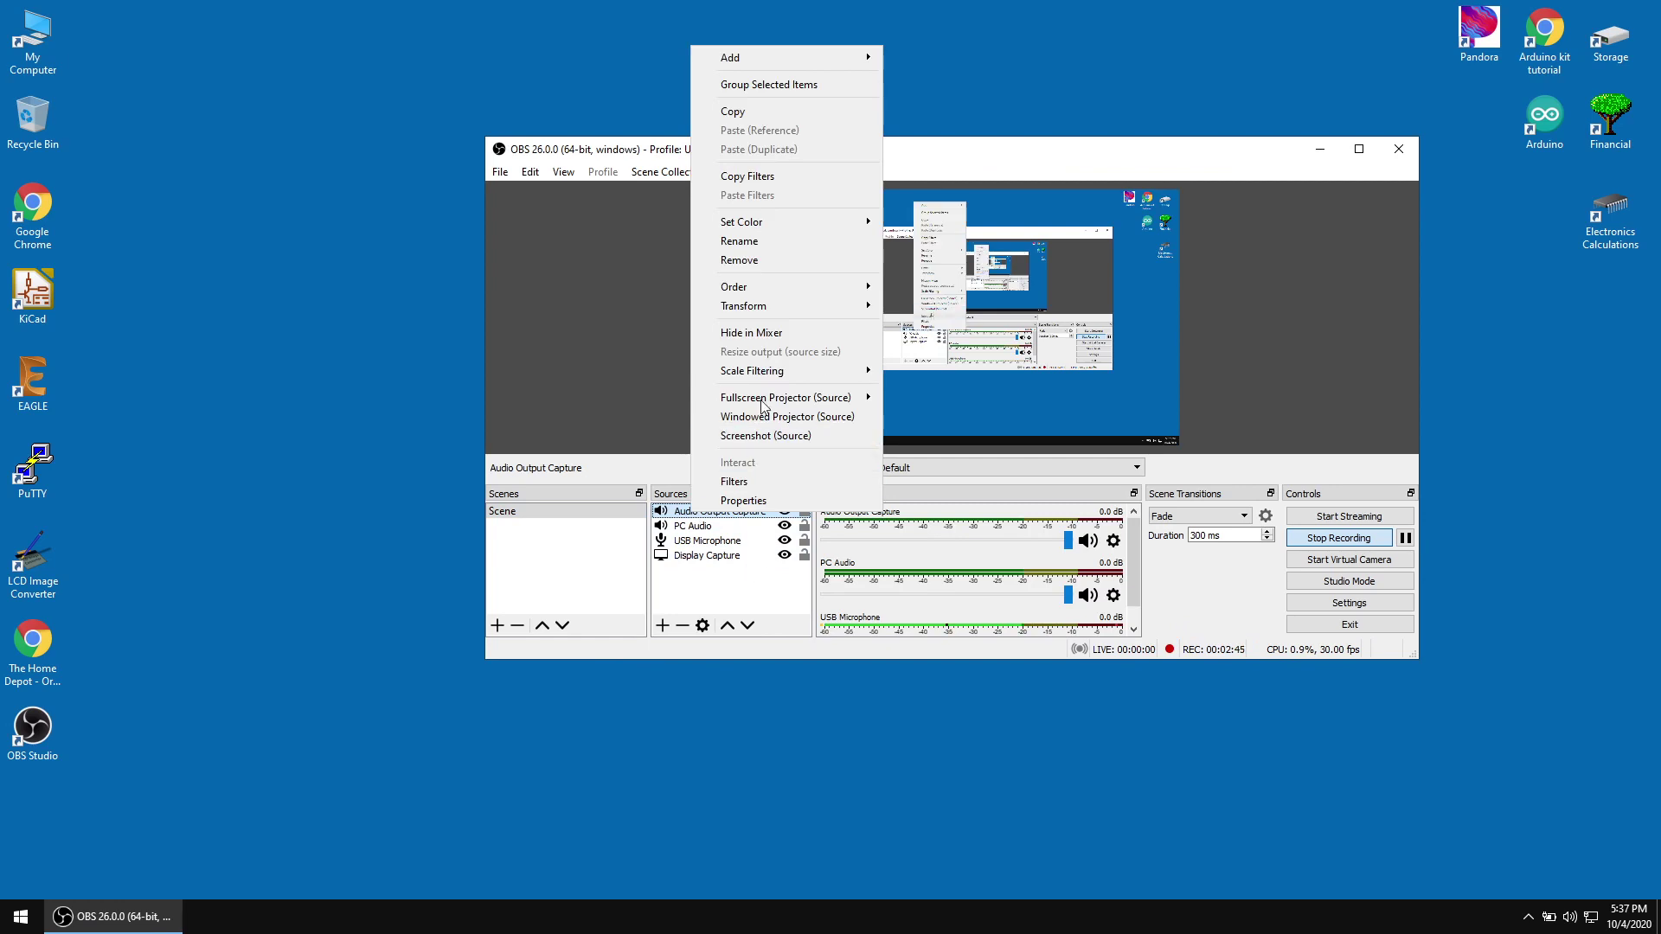
left_click(758, 259)
left_click(996, 432)
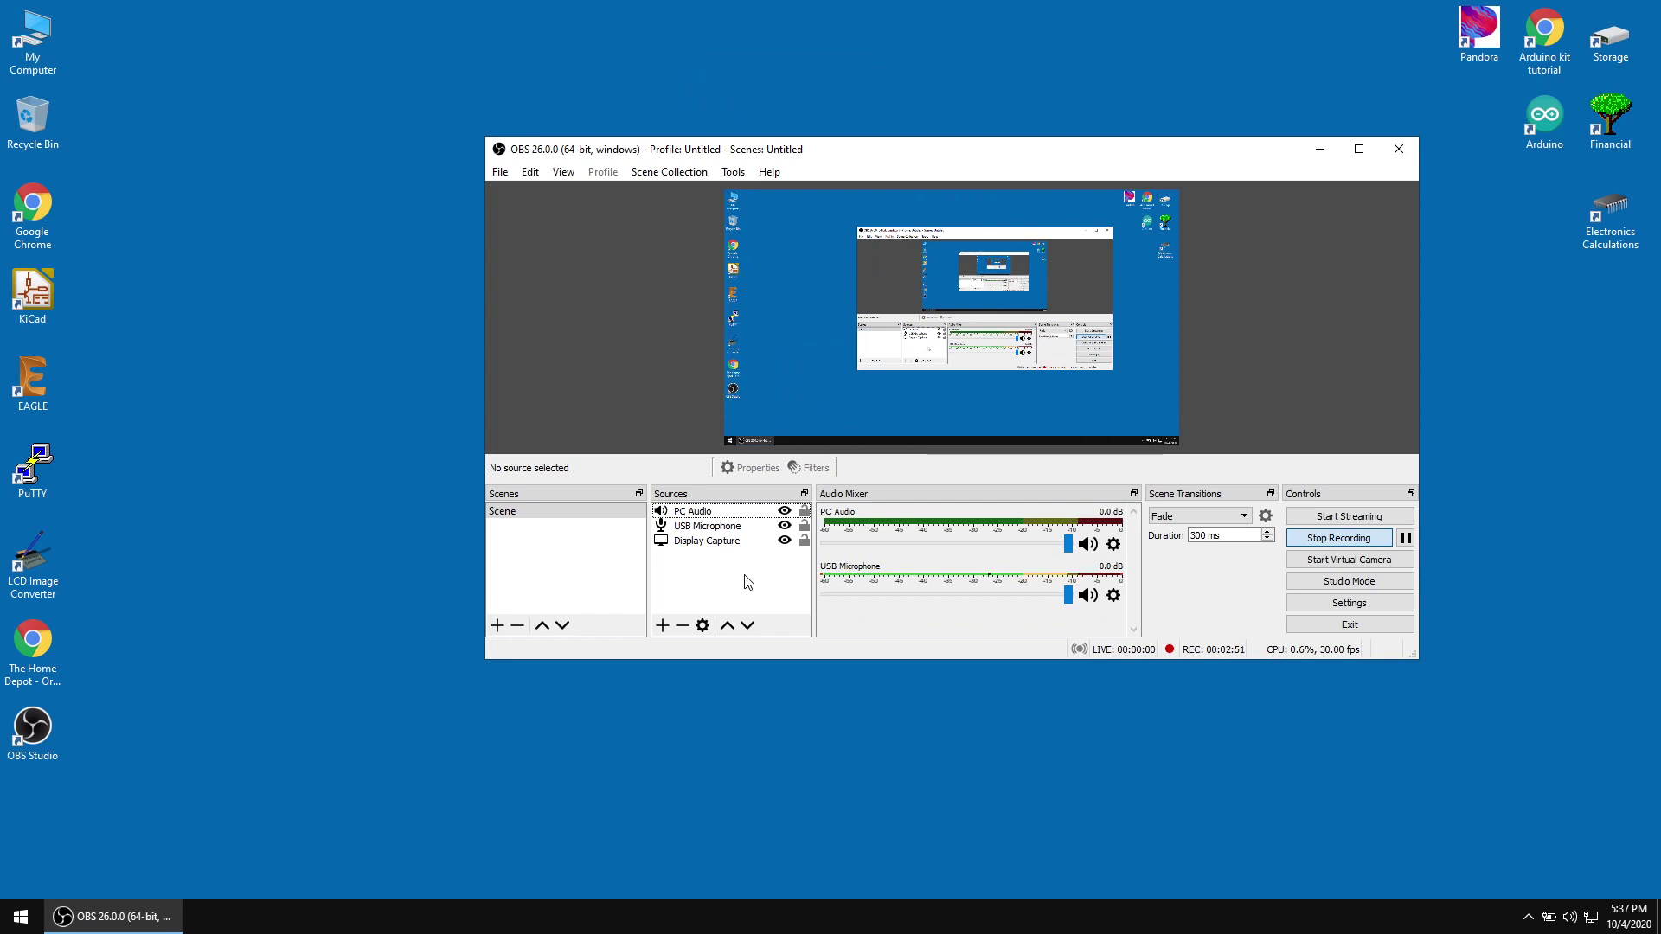
left_click(701, 530)
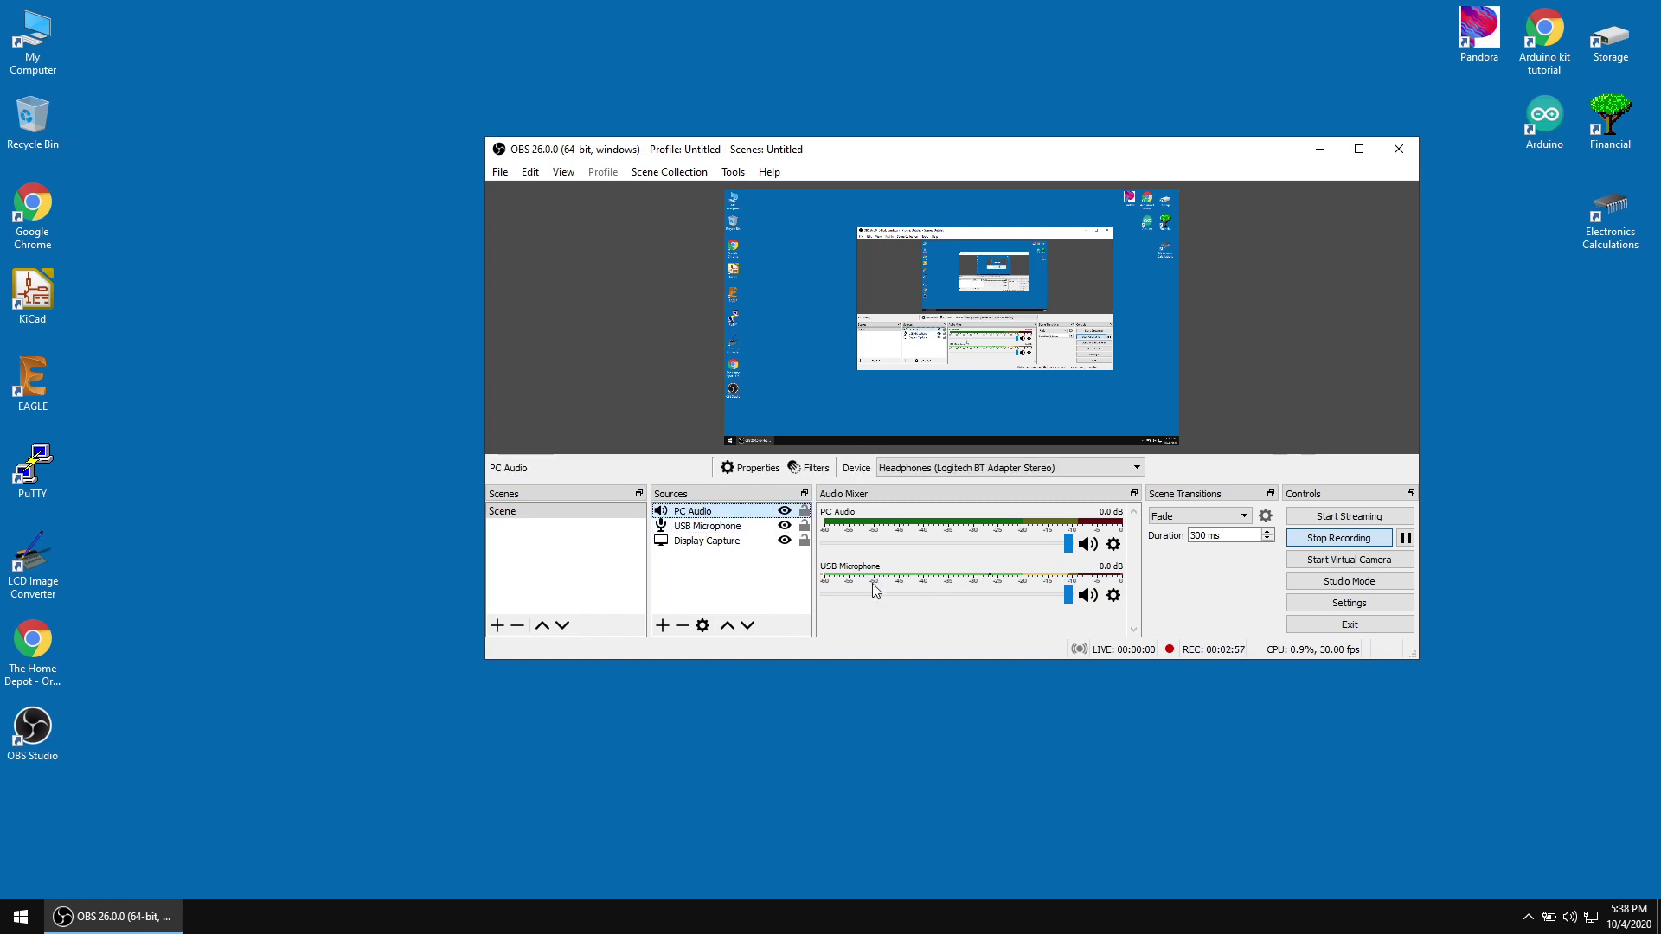
left_click(731, 544)
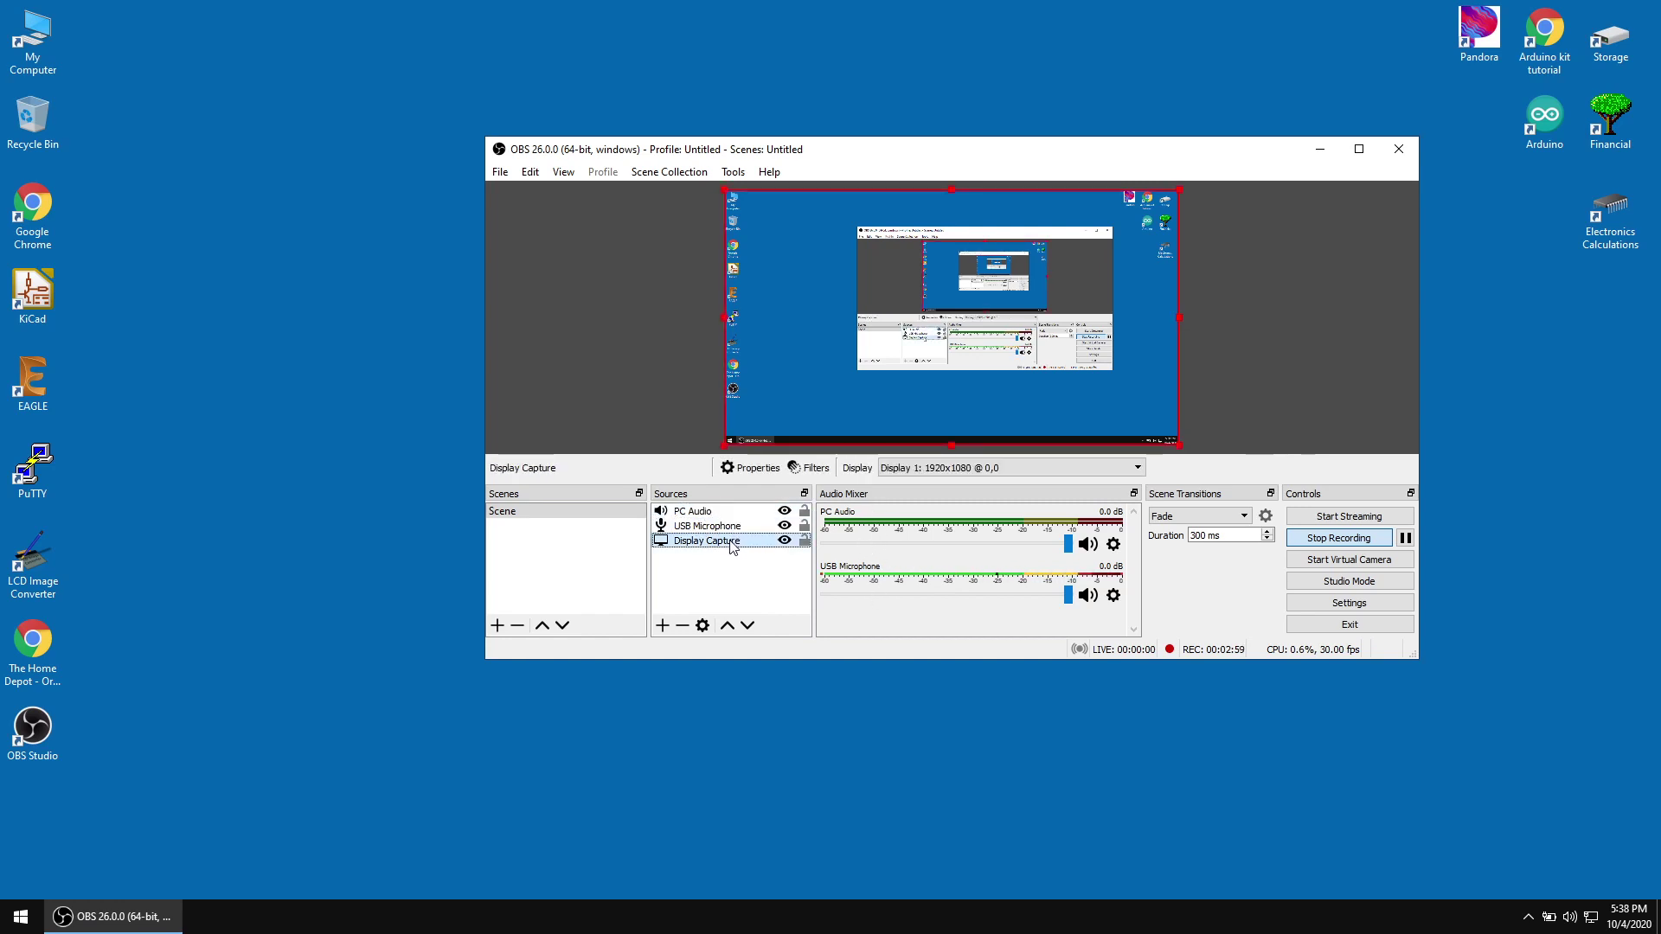
left_click(930, 468)
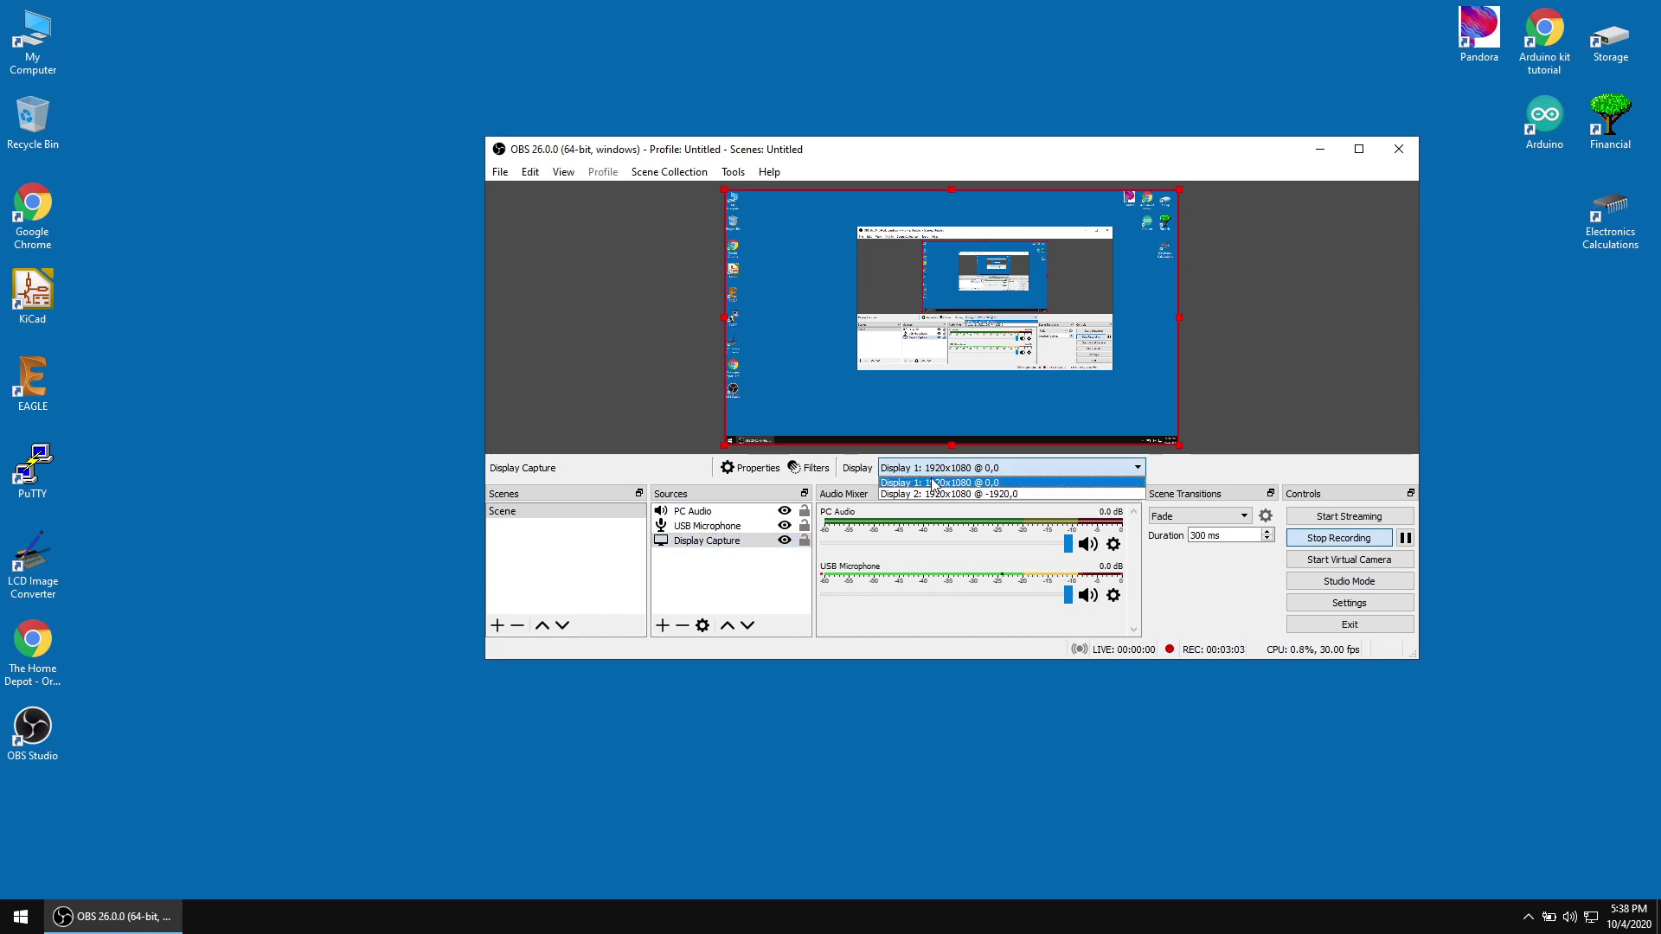
left_click(931, 483)
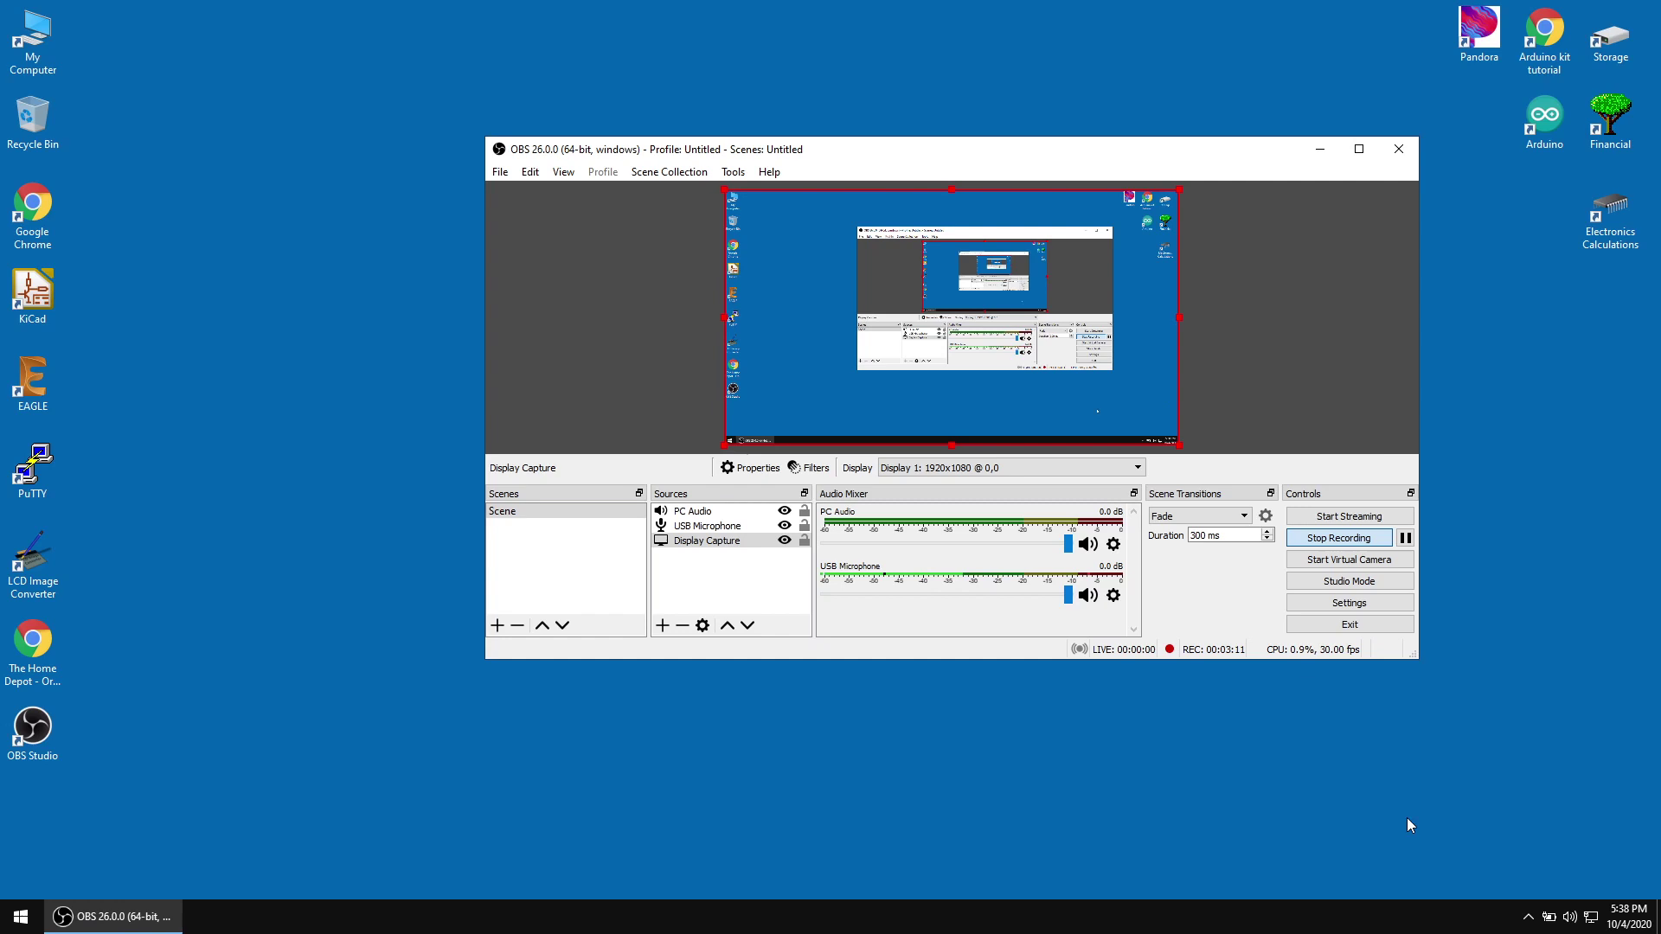
left_click(1569, 919)
left_click_drag(1603, 877, 1652, 867)
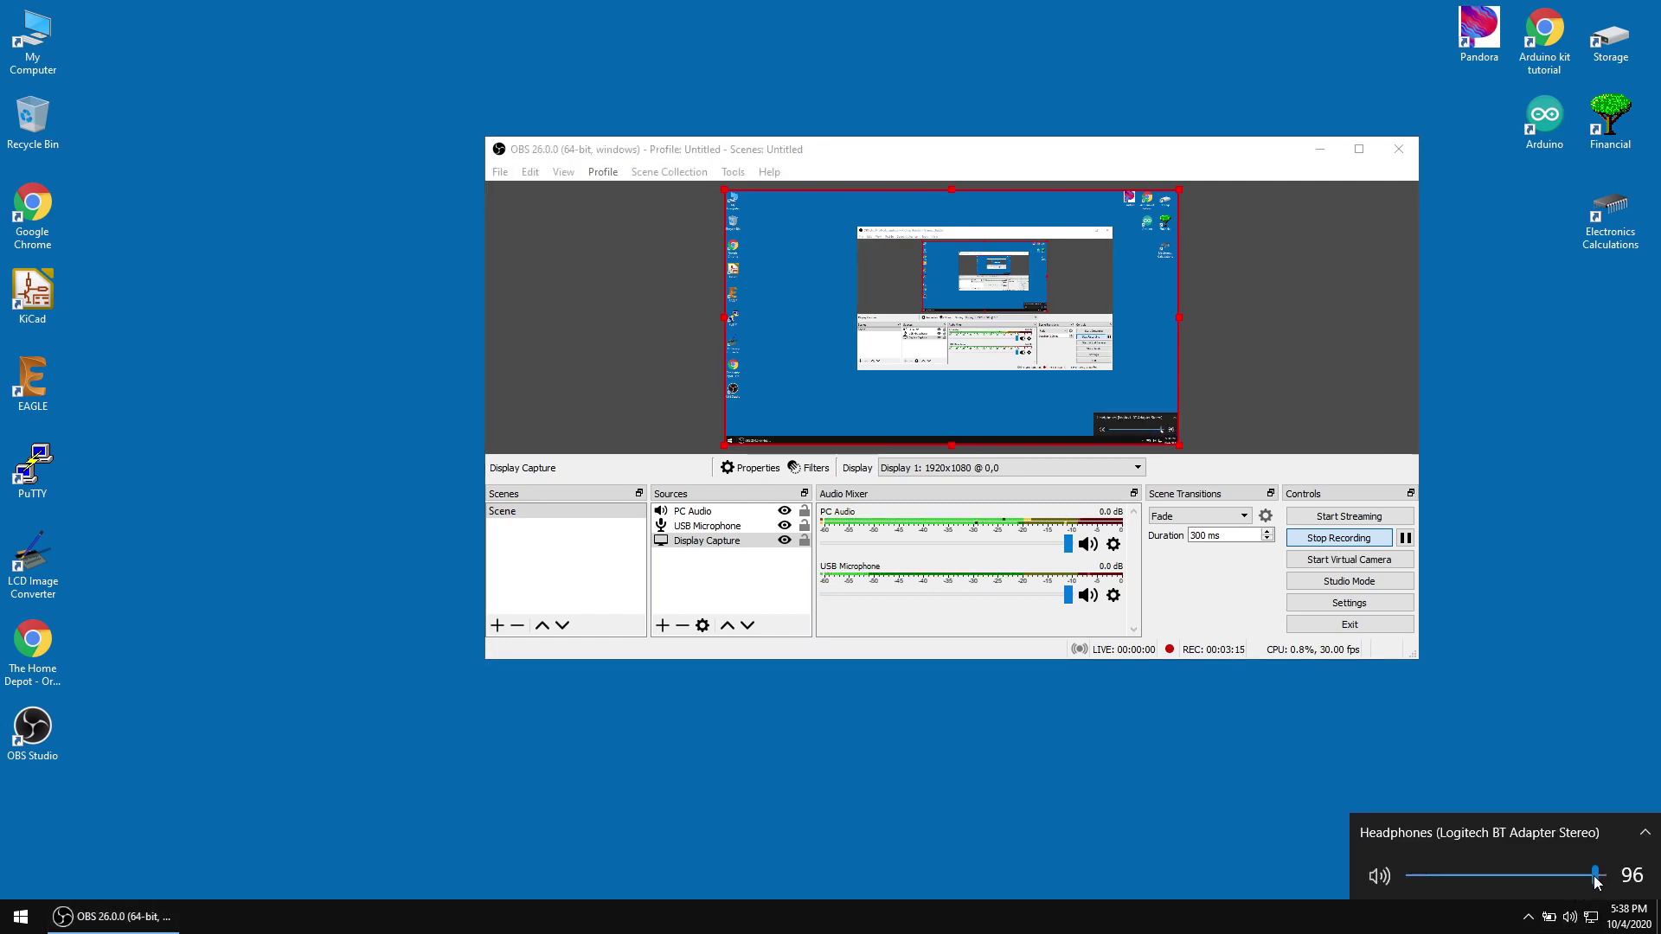
left_click(1602, 709)
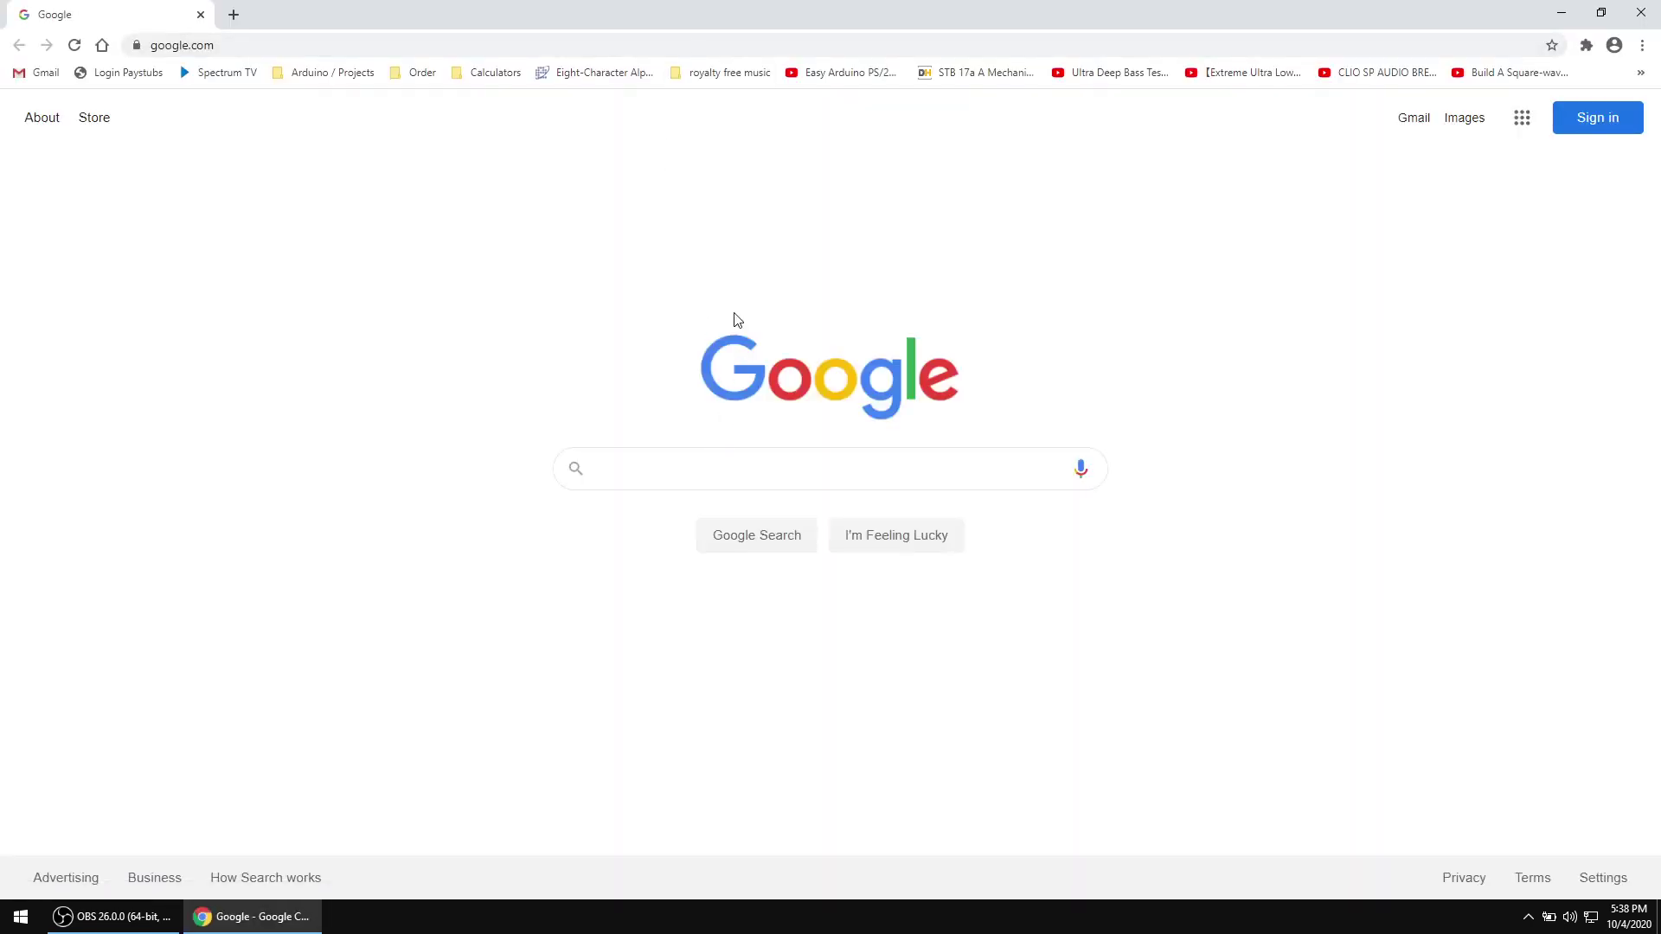
Step: Go to youtube.com in Chrome
left_click(679, 38)
type("you")
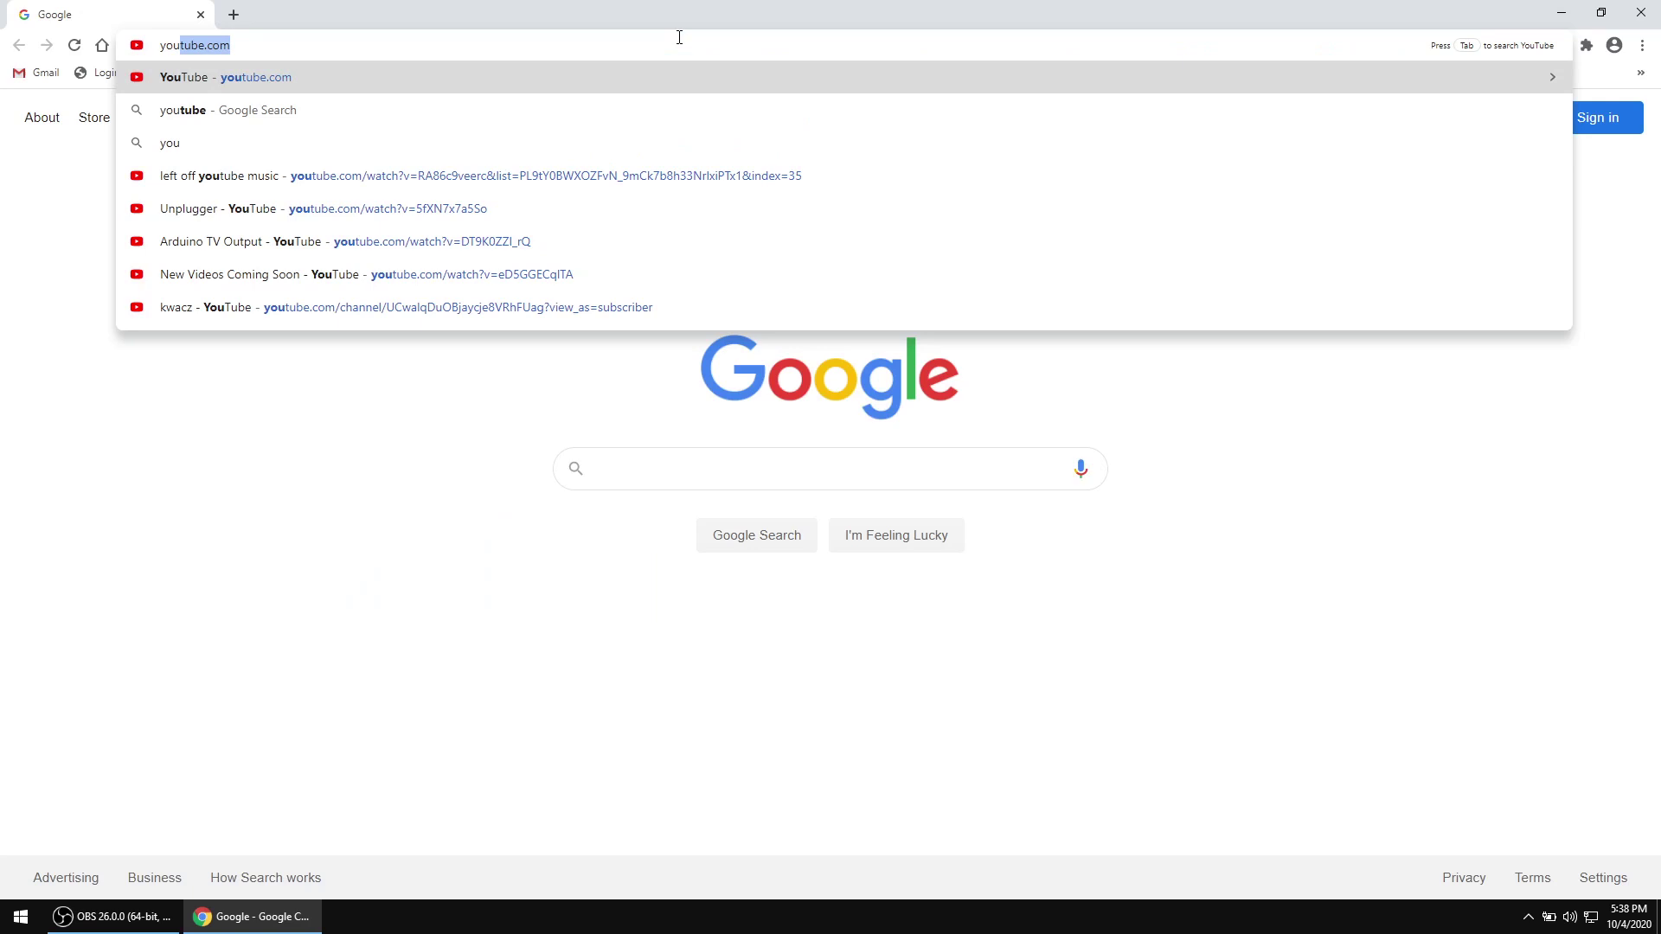
type("tube.co")
key("Return")
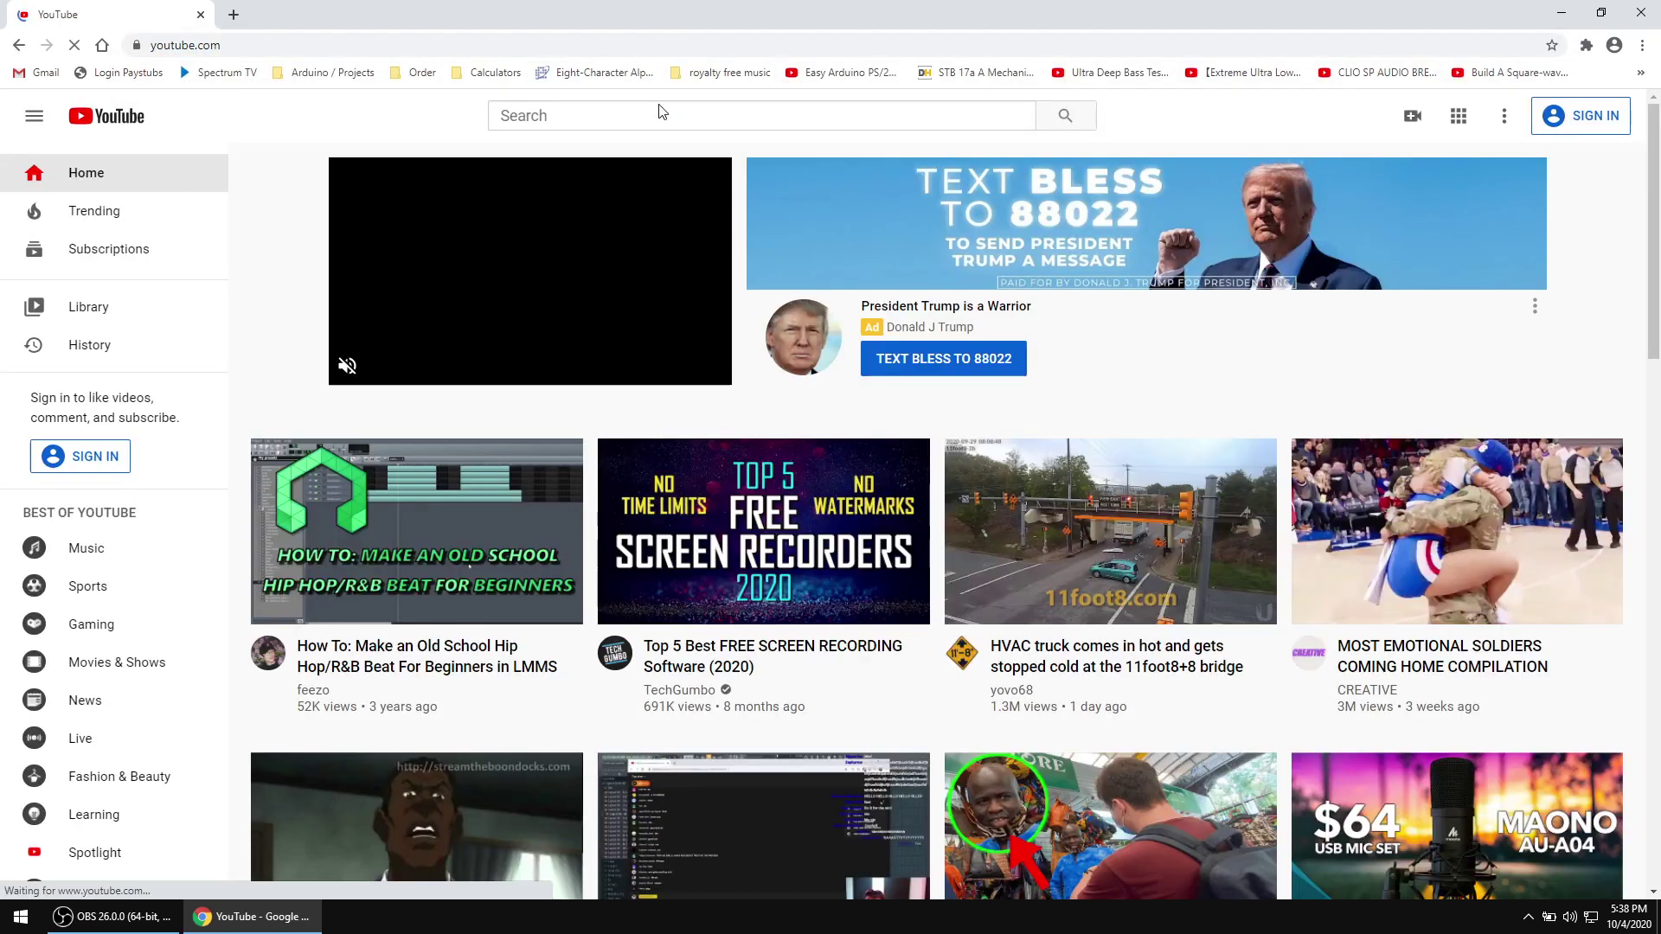
Step: Search YouTube for 'kwacz', play the ATX-to-bench-supply video and pause it at 0:08
left_click(661, 115)
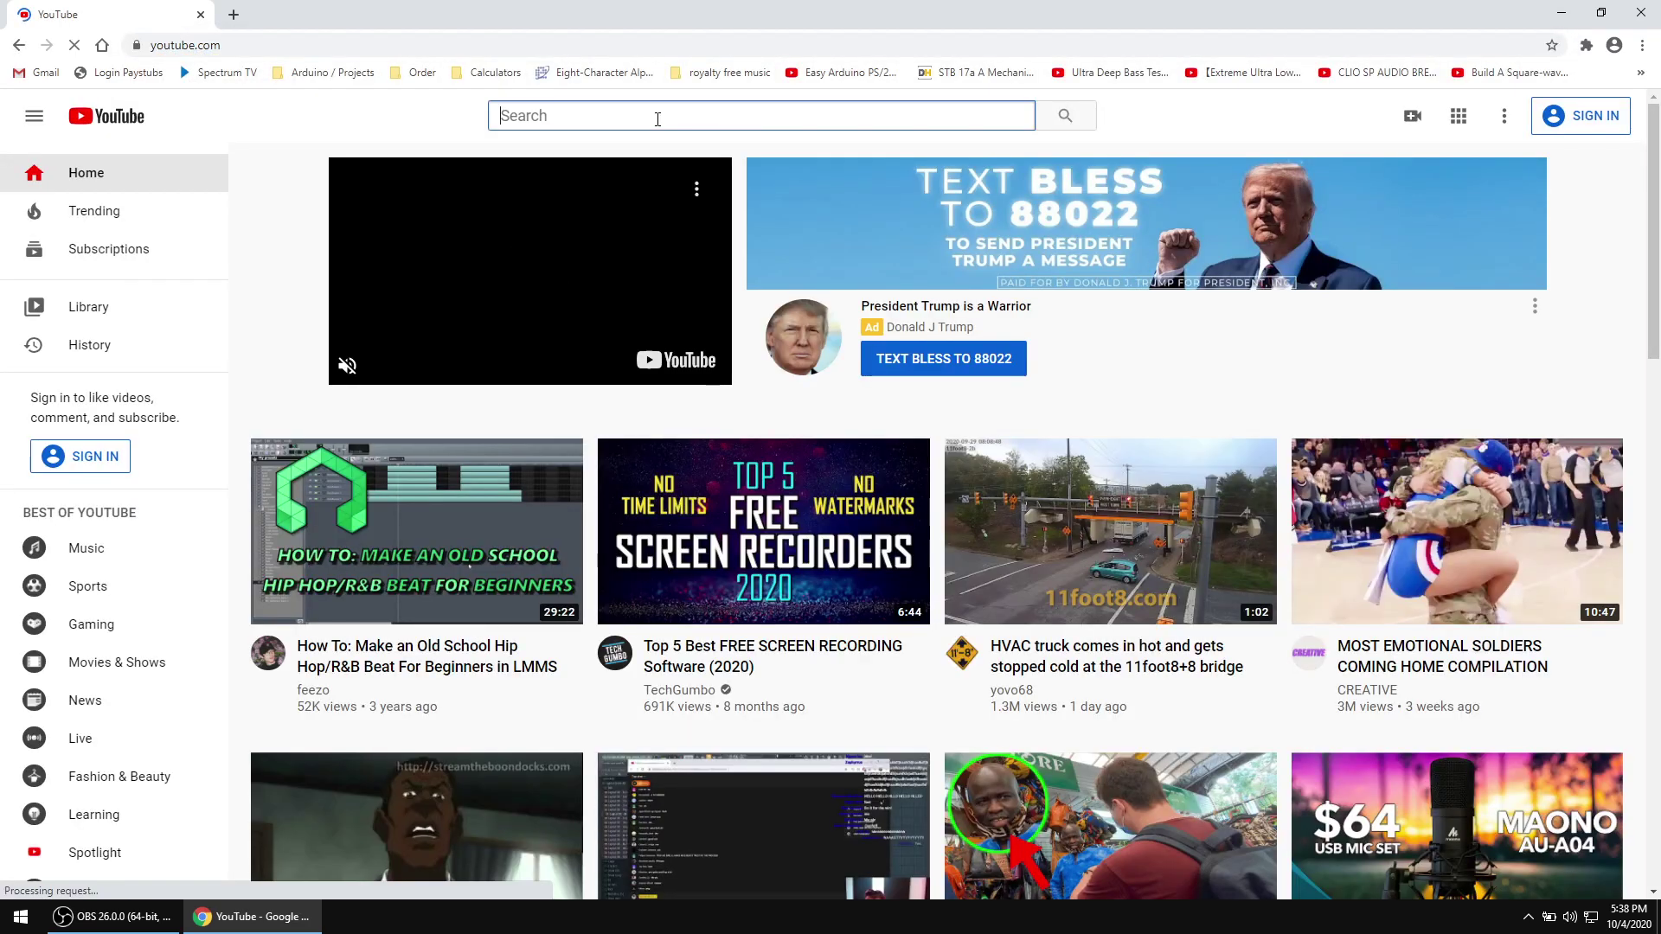
type("kwacz")
key("Return")
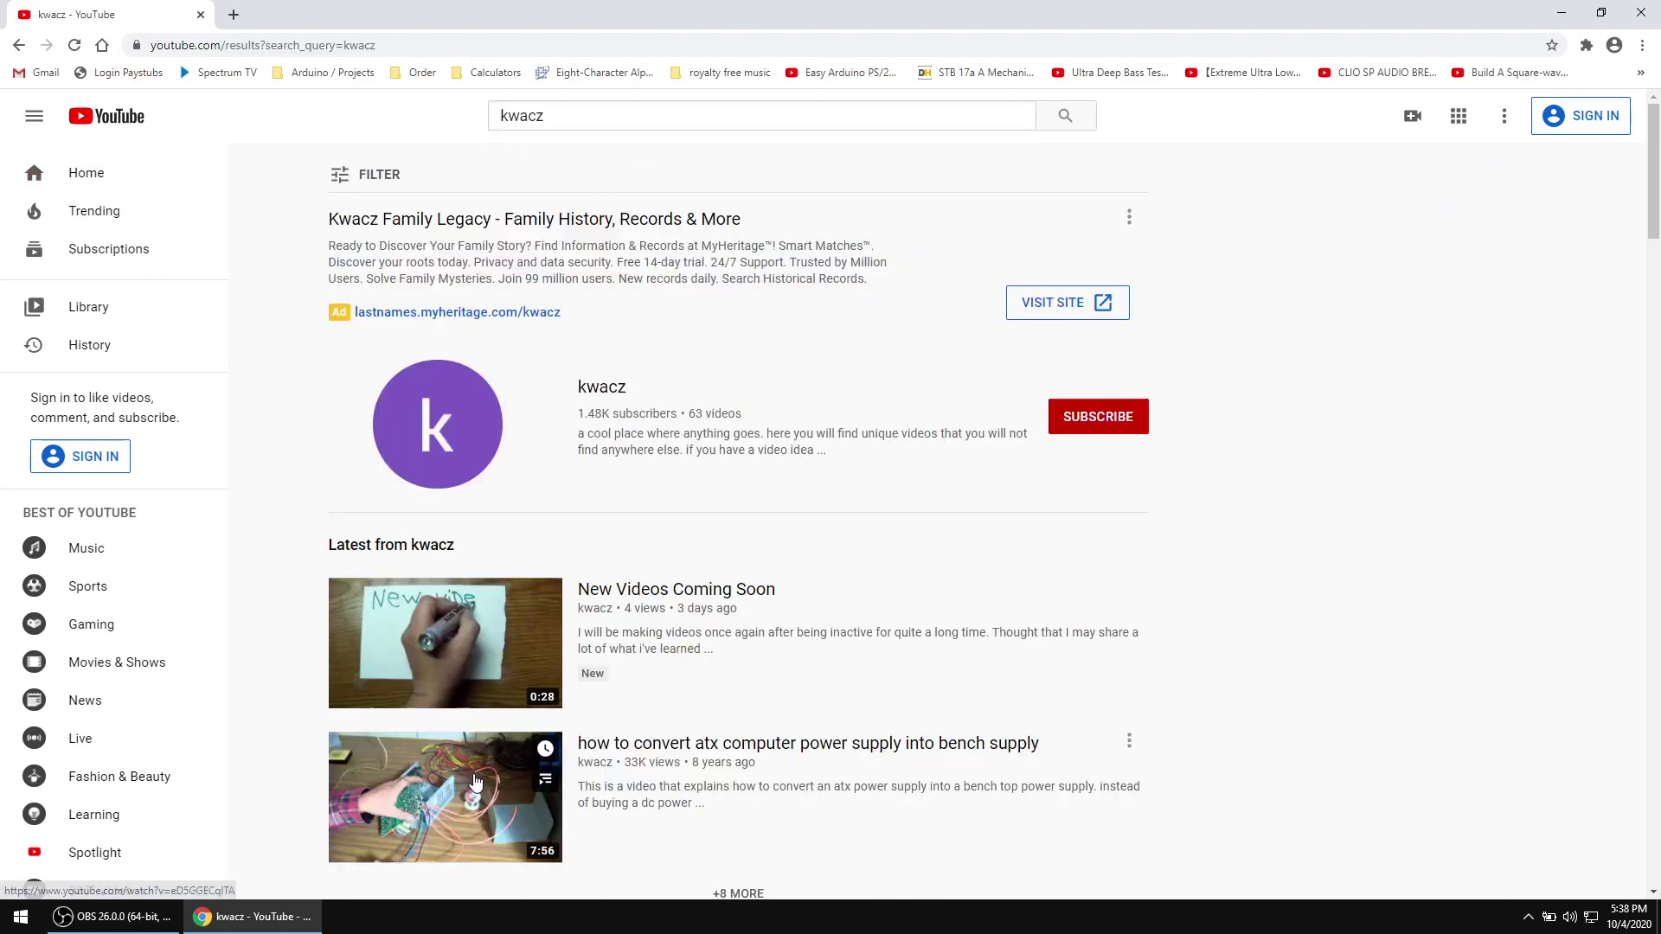
left_click(464, 795)
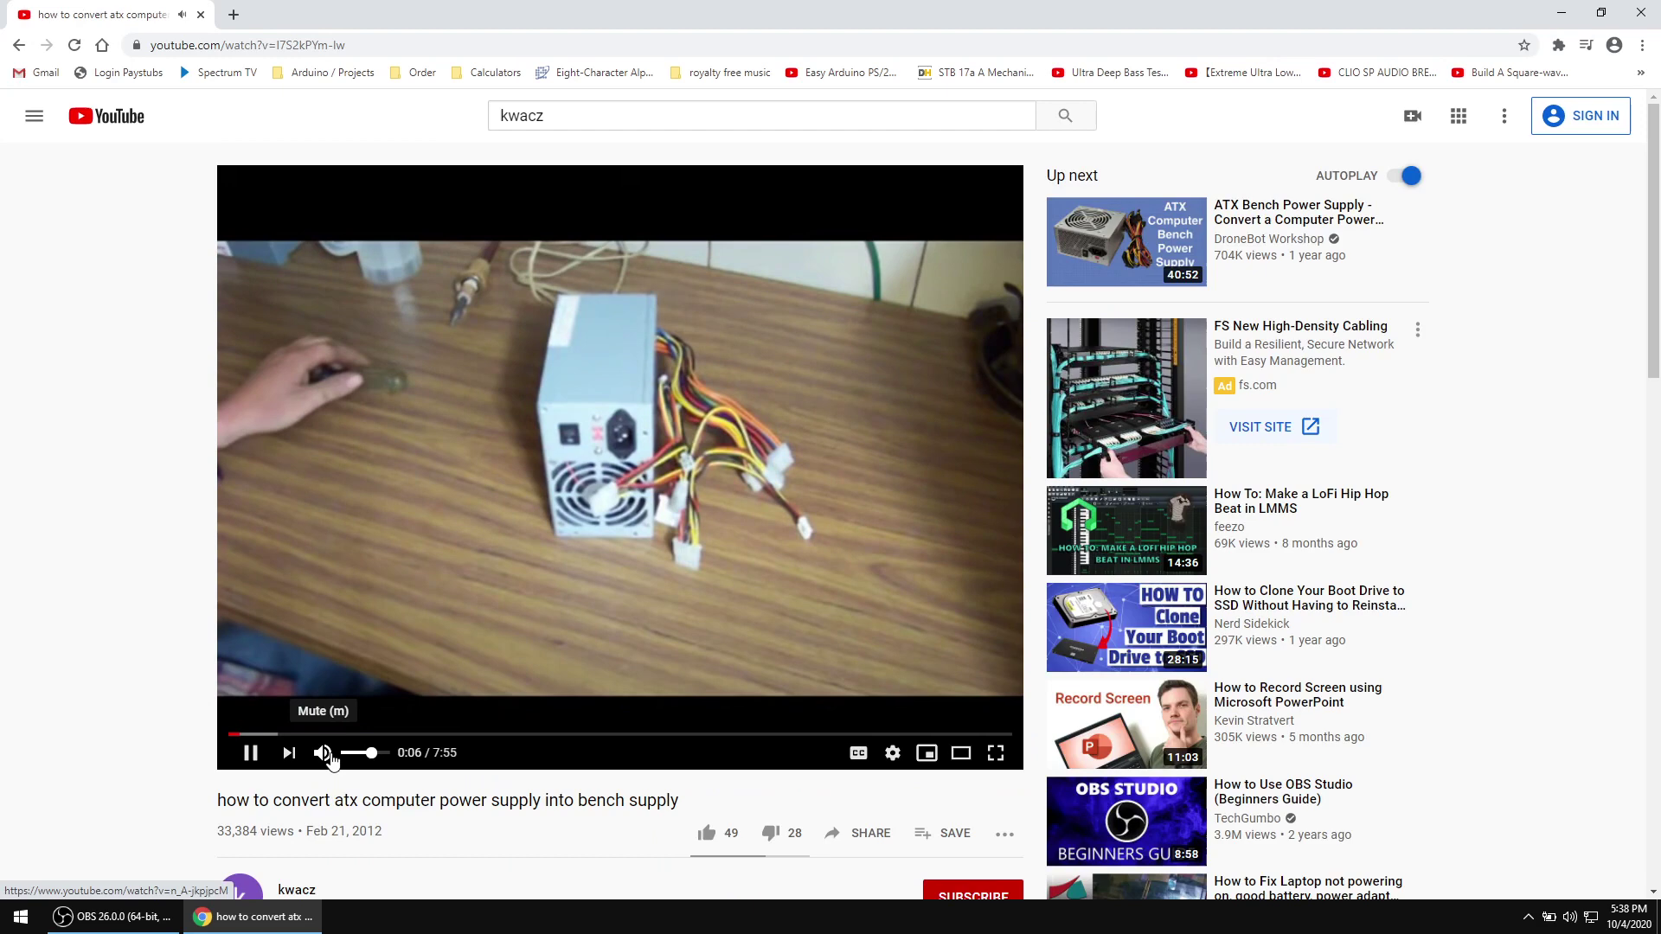
left_click(798, 600)
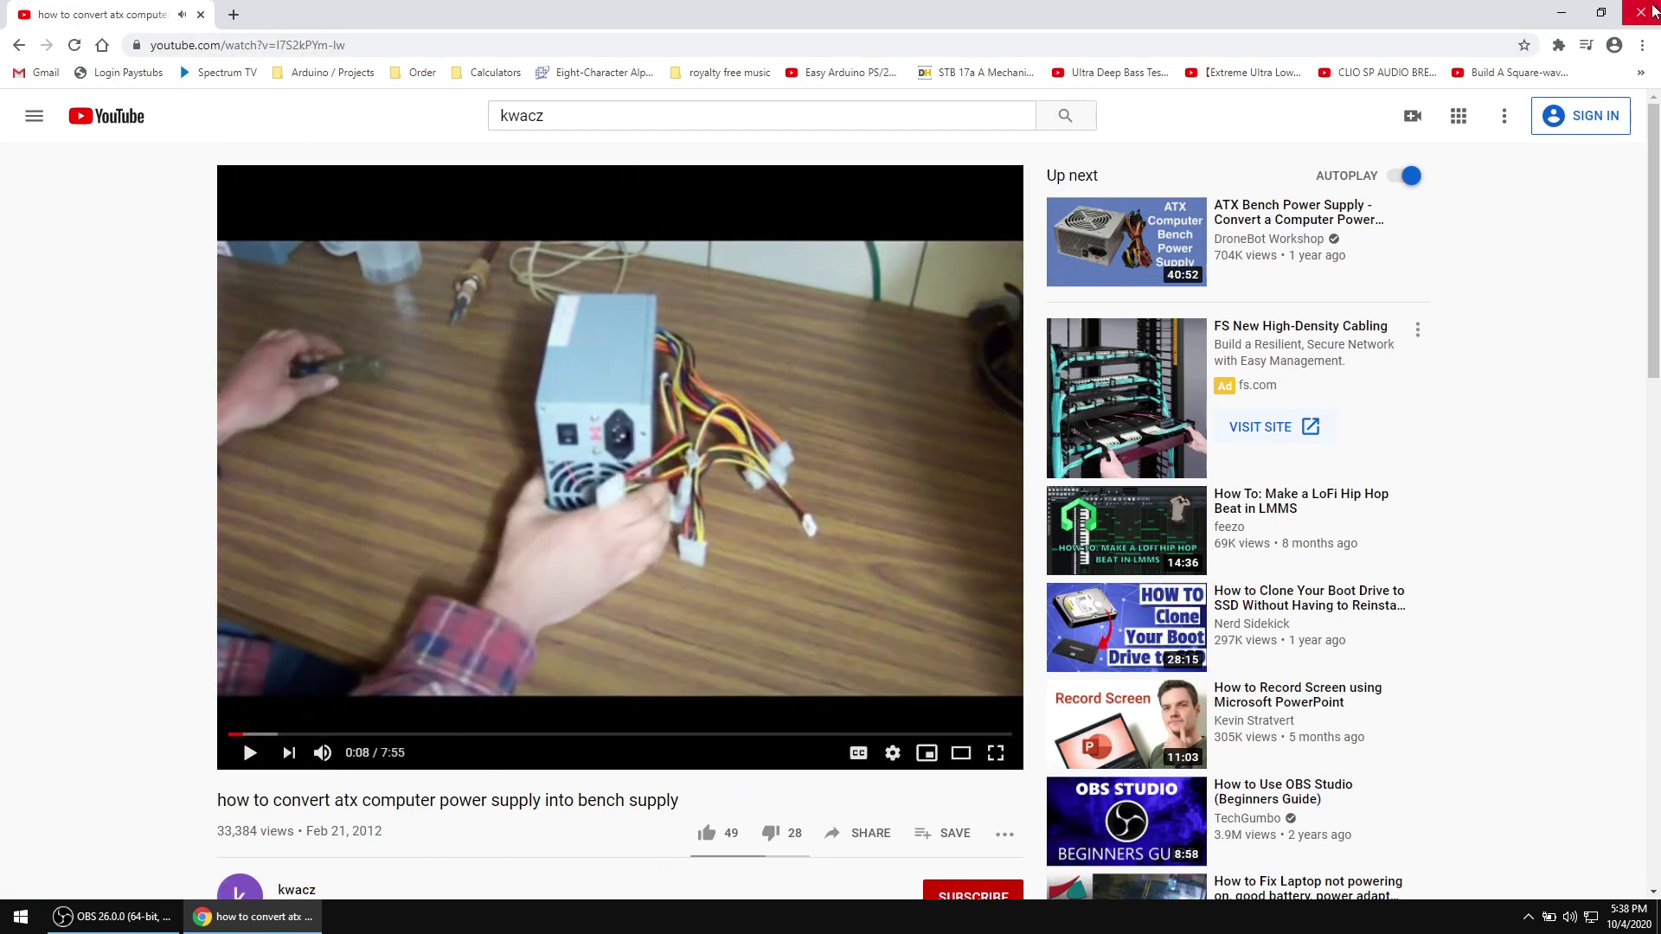
Step: Close the Chrome window so the still-recording OBS Studio is back in front
left_click(1643, 13)
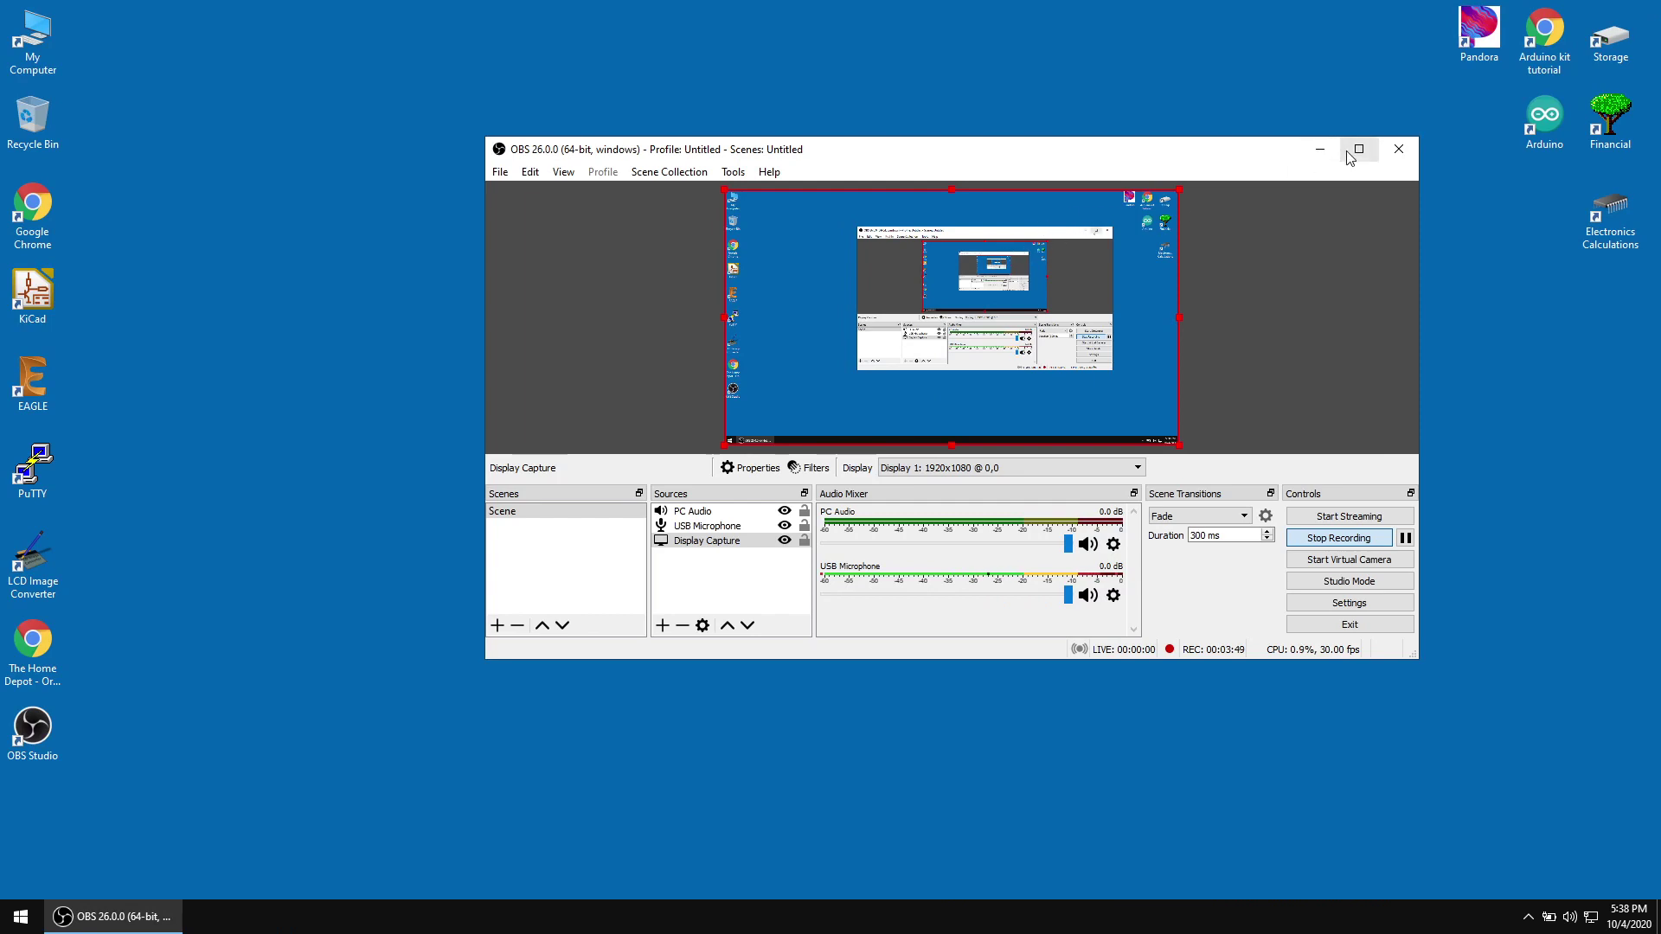